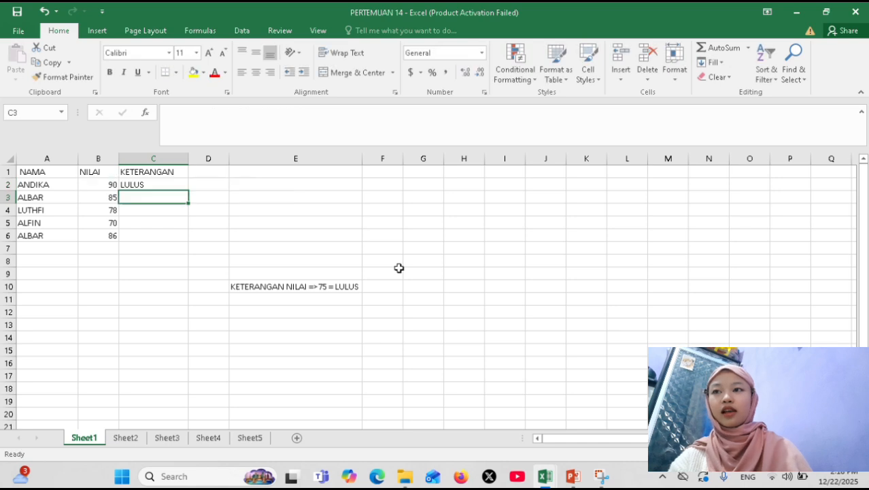
- Fill the IF formula from cell C2 down through C6 in the KETERANGAN column
left_click(162, 184)
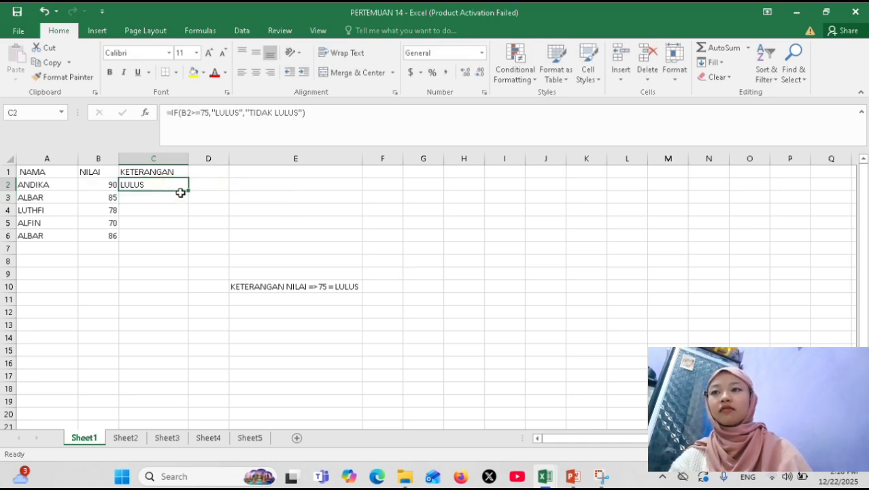
left_click_drag(188, 191, 176, 248)
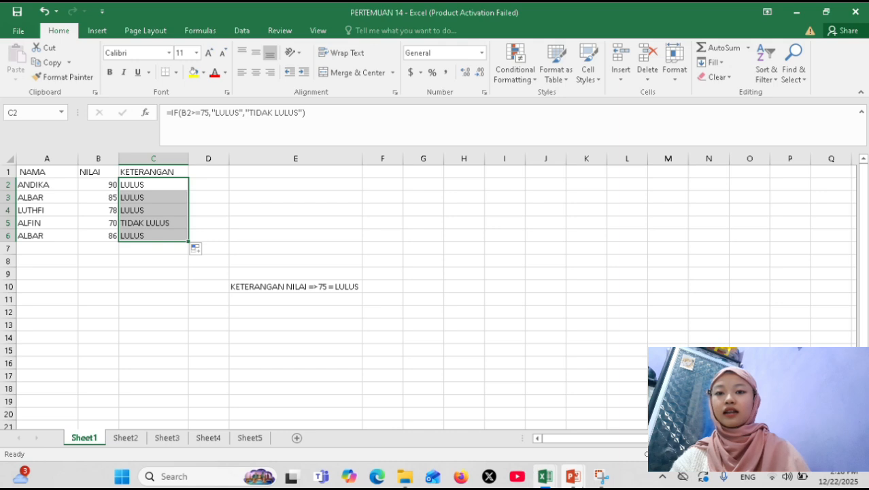
- Switch to the PAK PERTEMUAN 11 PowerPoint presentation and read the slides on IF with two criteria, including the AND formula
mouse_move(572, 476)
left_click(617, 418)
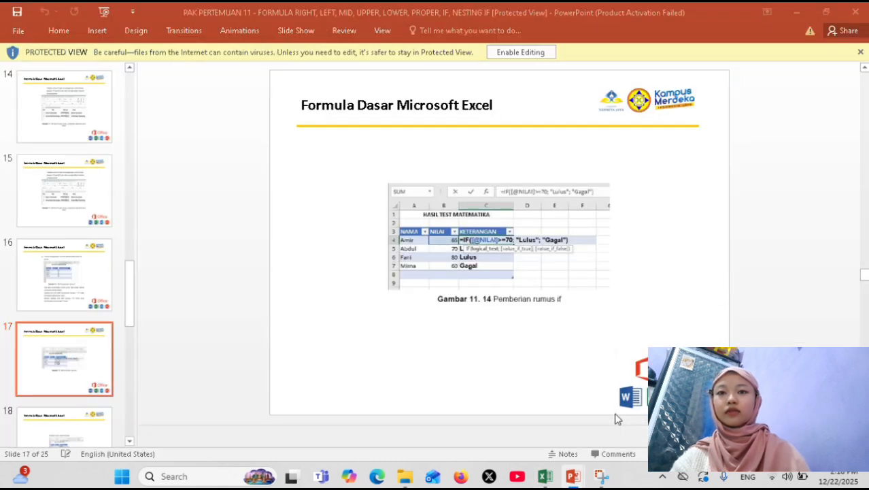
scroll(617, 419, "down", 2)
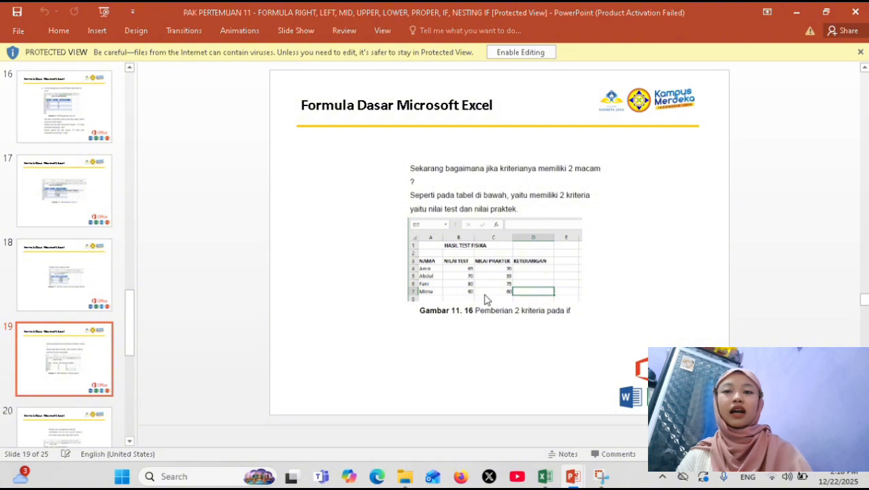
scroll(426, 261, "down", 1)
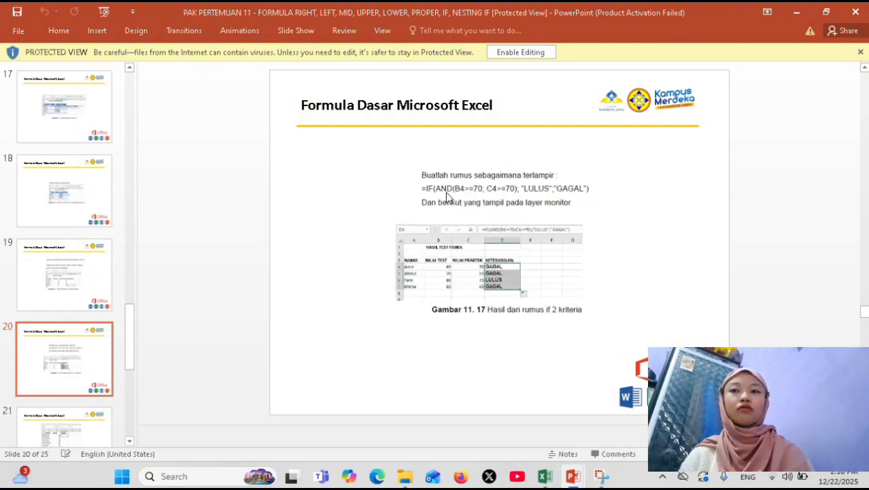
- Return to the PERTEMUAN 14 Excel workbook and start the formula =IF(AND(B2>=85, in cell D2 of Sheet2
mouse_move(570, 479)
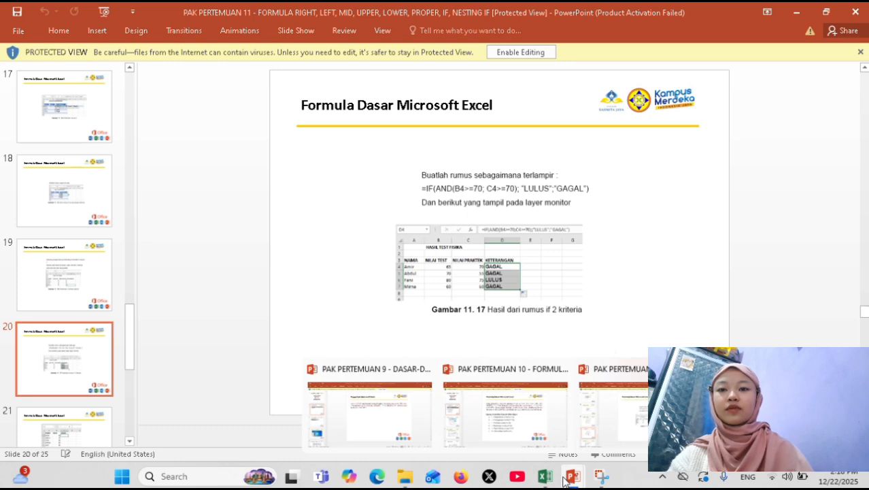
left_click(602, 424)
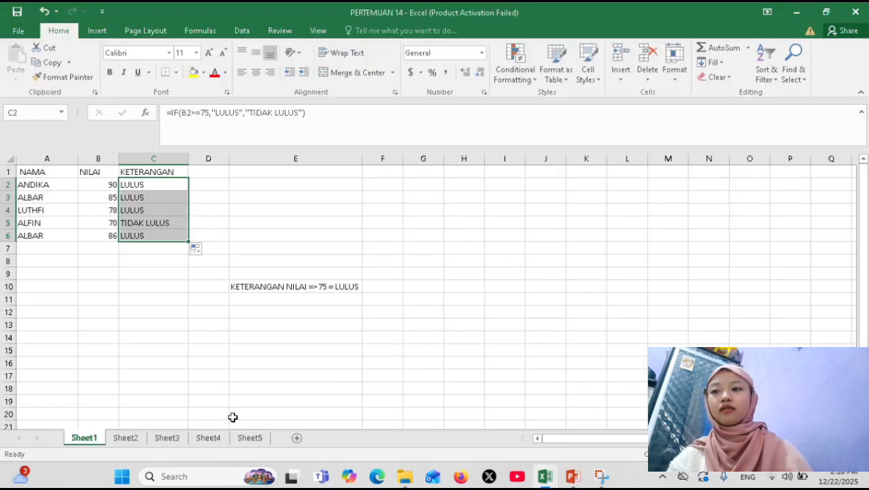
left_click(125, 437)
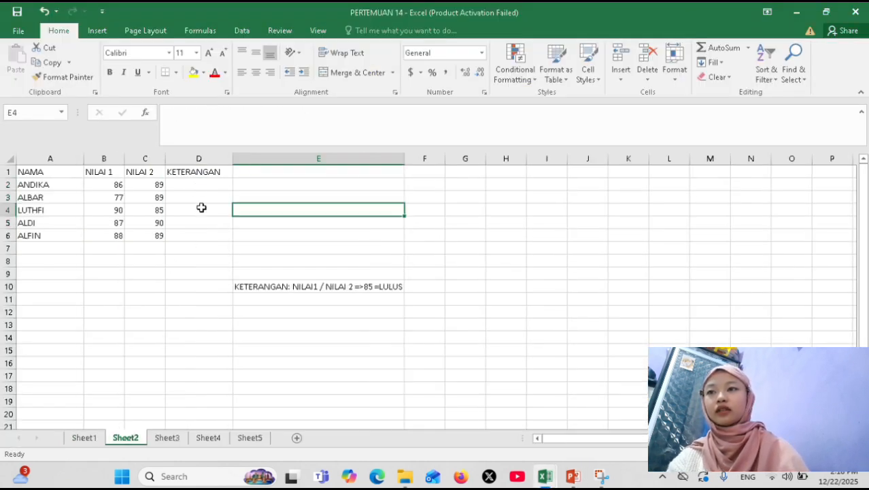
left_click(194, 186)
type("=")
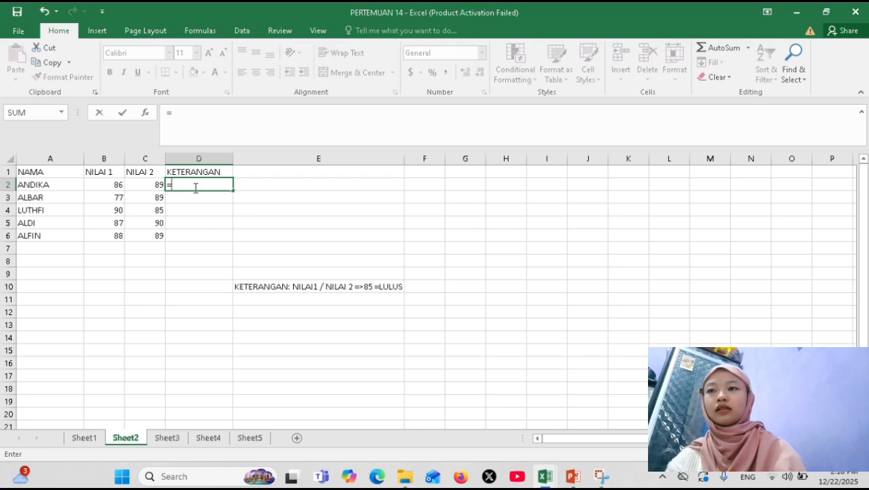
type("IF(")
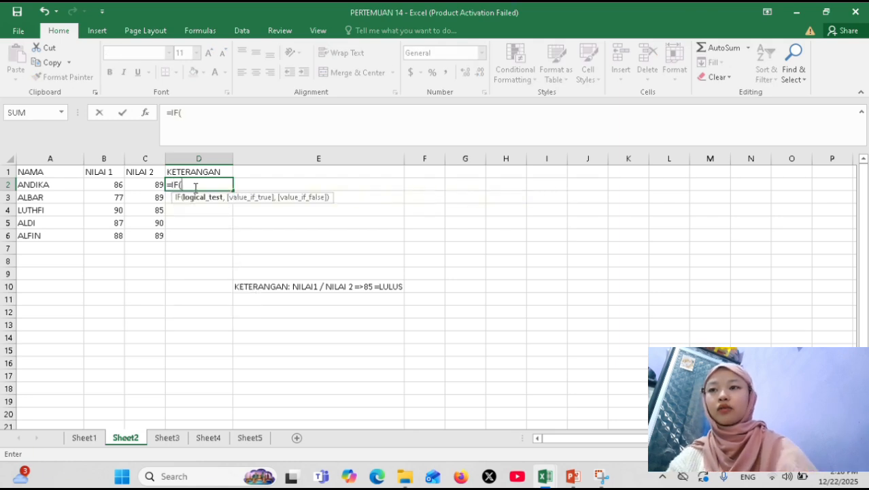
type("AND")
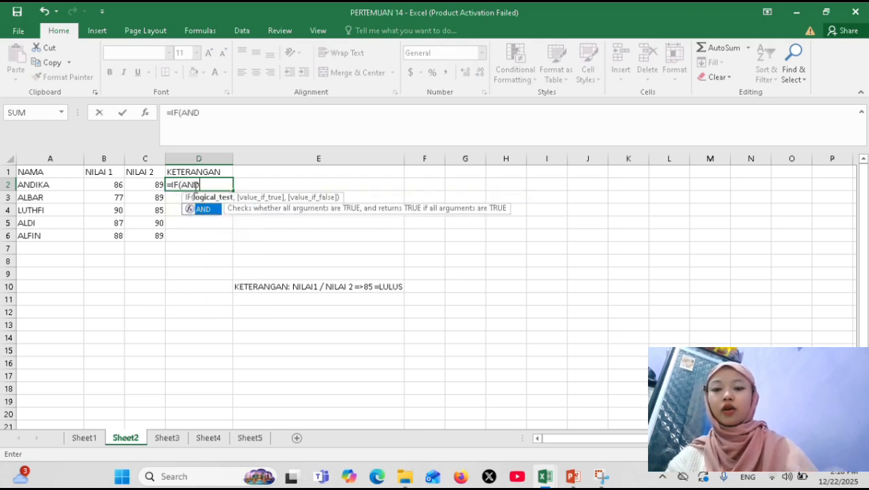
type("(")
left_click(89, 183)
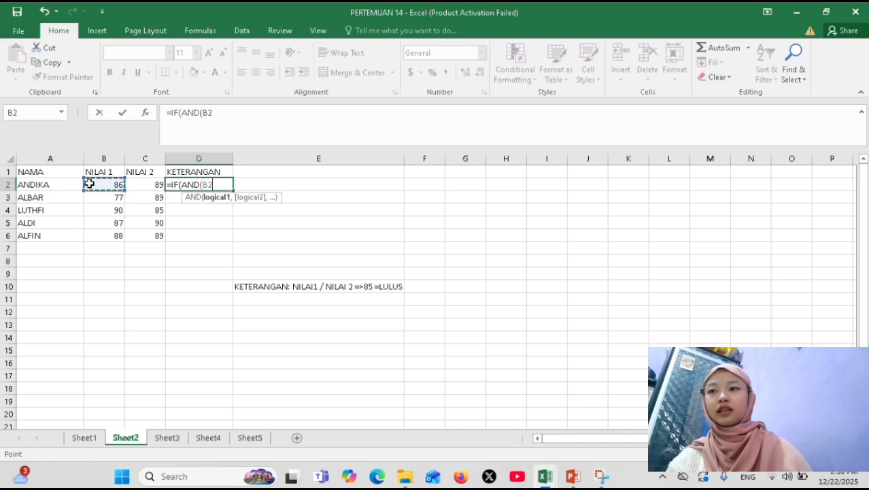
type(">=")
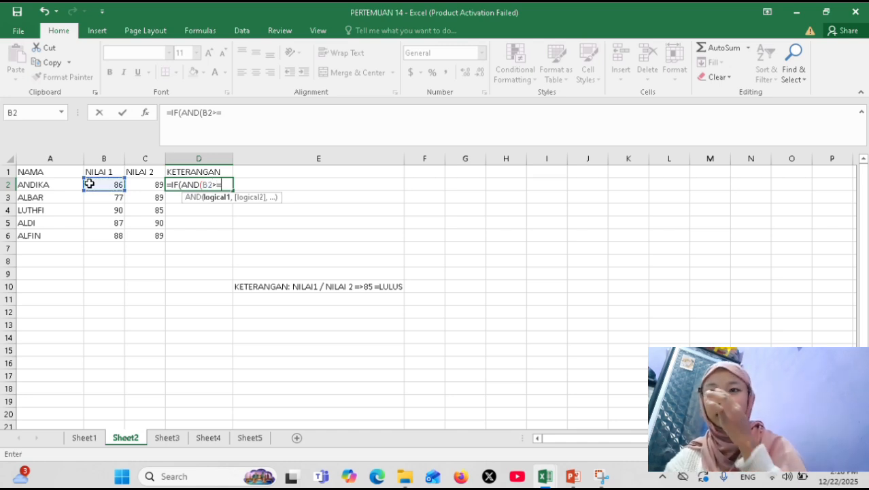
type("8")
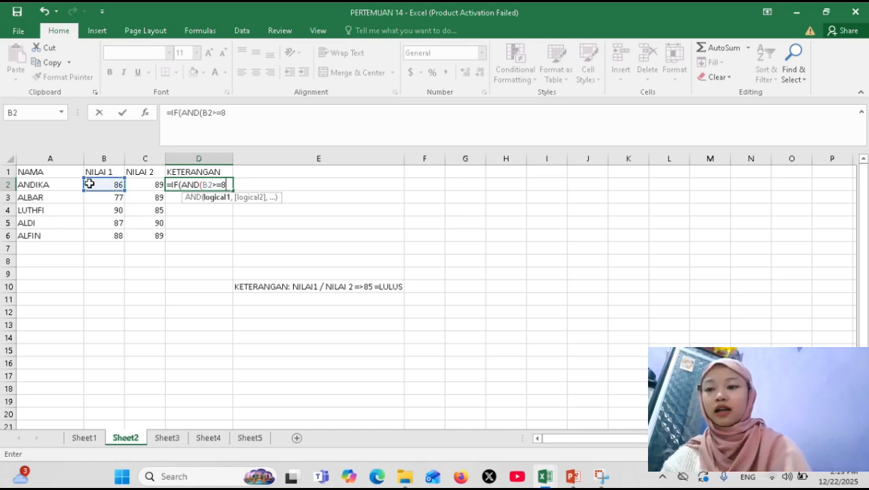
type("5,")
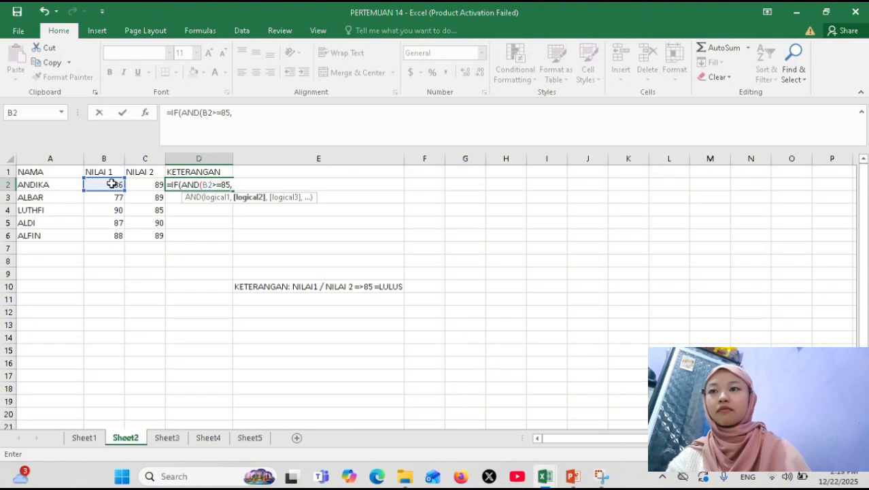
- Complete the D2 formula with the condition C2>=85 and the results "LULUS" and "TIDAK LULUS", accepting the closing-parenthesis correction
left_click(146, 183)
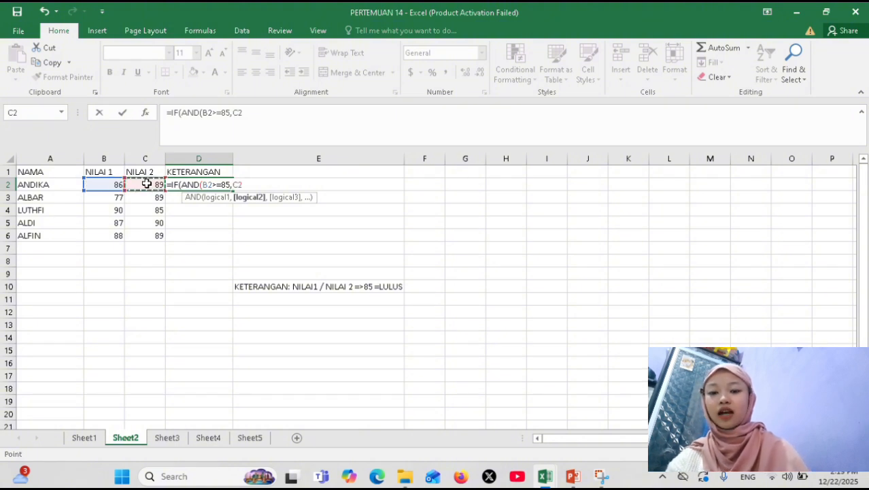
type(">=")
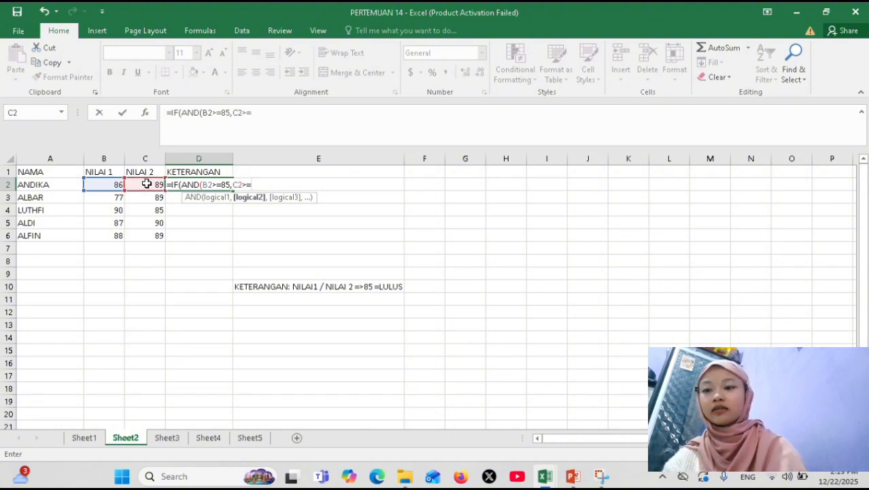
type("8")
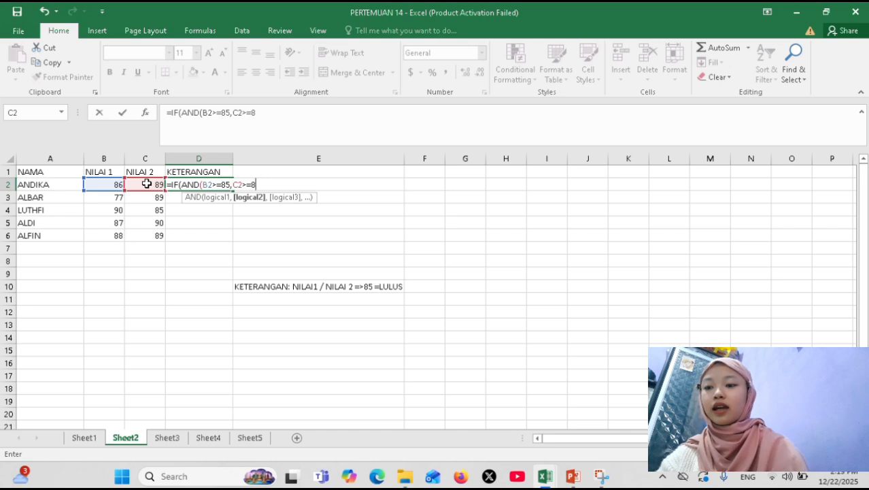
type("5),")
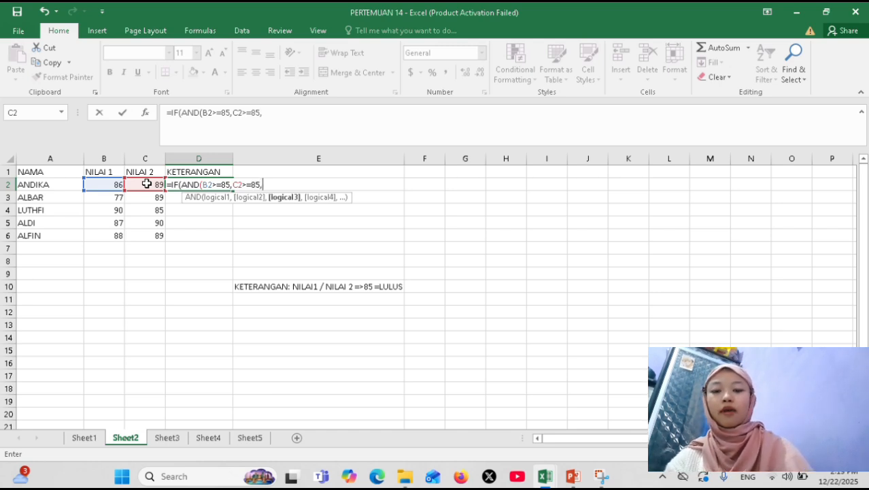
type("\"LULUS\",\"TIDAK LULUS")
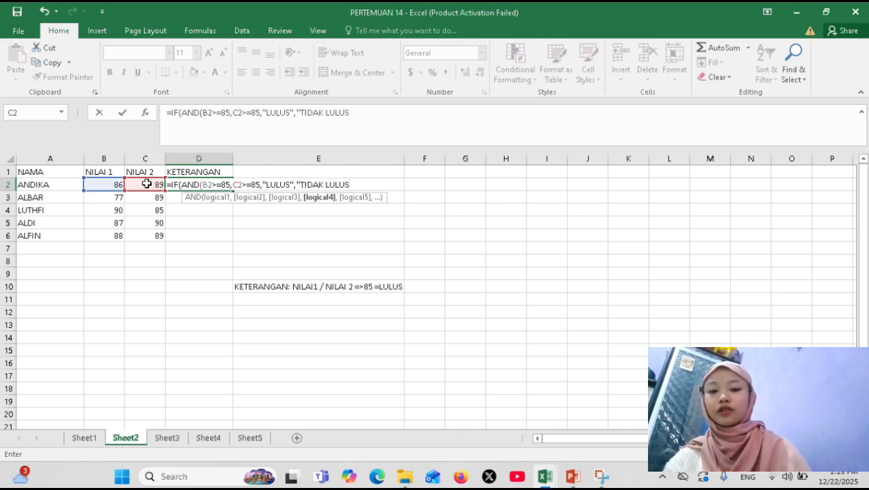
type("\"")
key("Return")
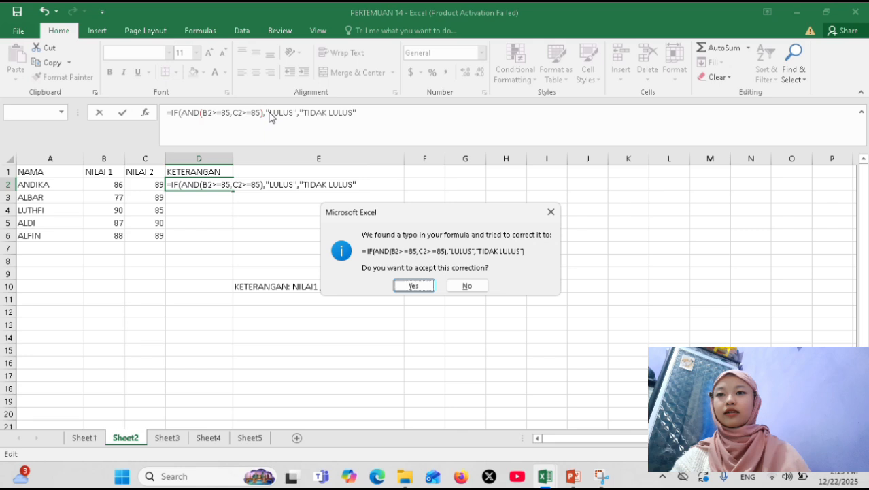
left_click(413, 285)
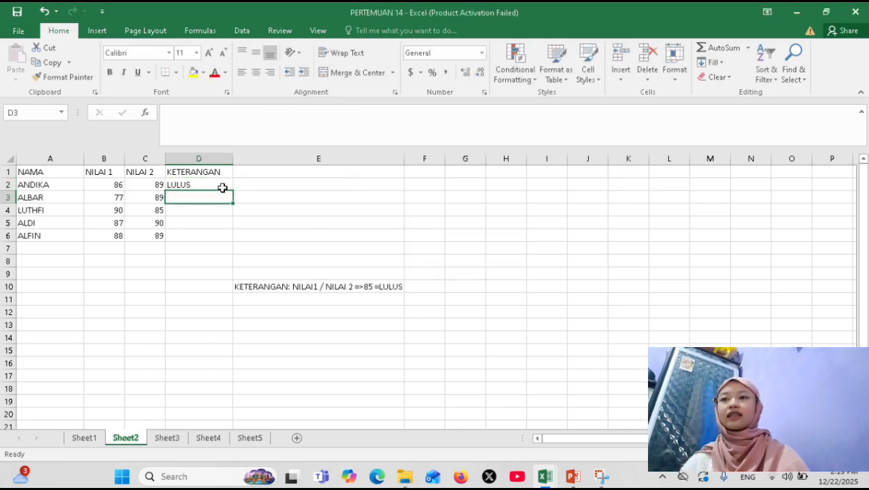
- Fill the IF(AND) formula from cell D2 down through D6 in the KETERANGAN column
left_click_drag(225, 195, 227, 187)
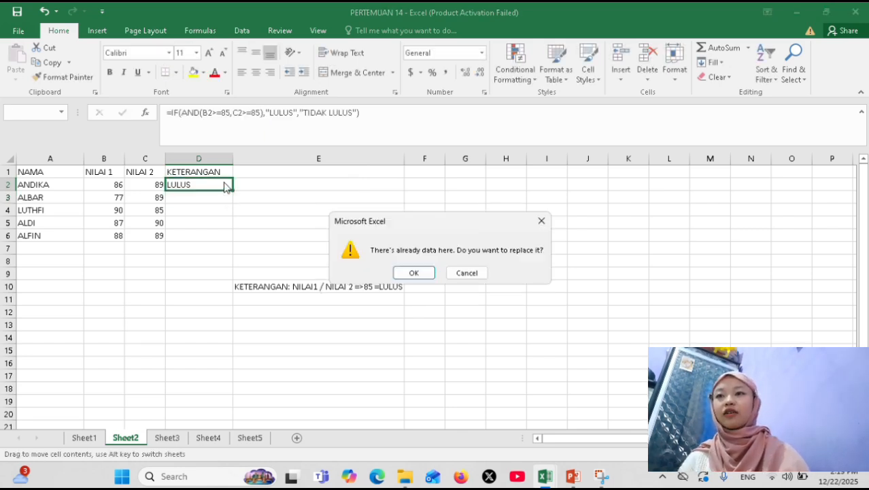
left_click(541, 220)
left_click_drag(191, 185, 229, 239)
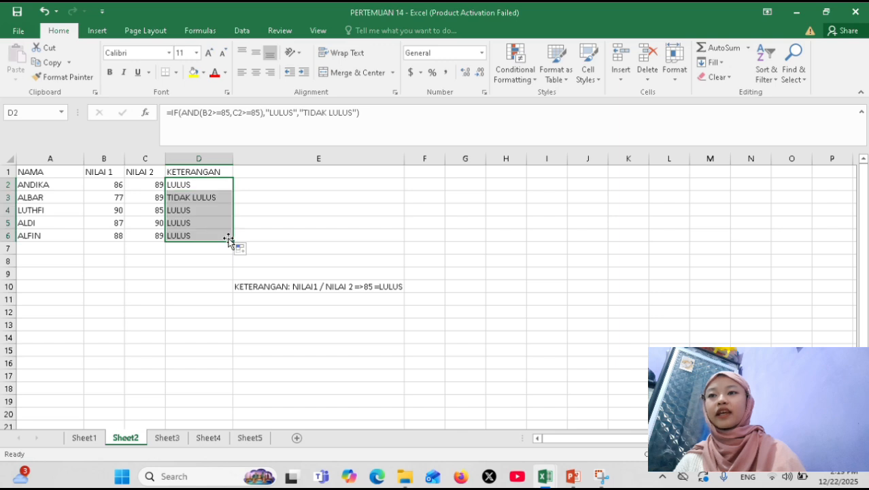
- Switch to the PAK PERTEMUAN 11 PowerPoint presentation and read the slide on the nested IF grade formula
mouse_move(565, 484)
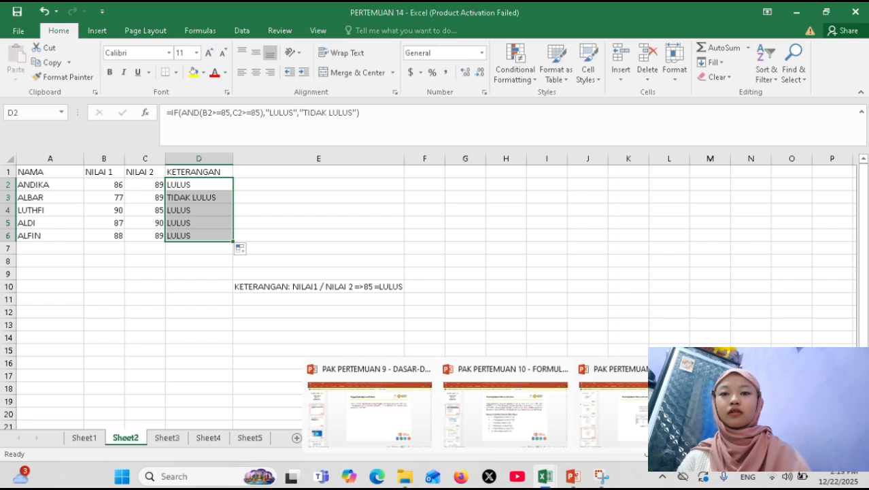
left_click(641, 408)
key("Down")
key("Down")
key("Up")
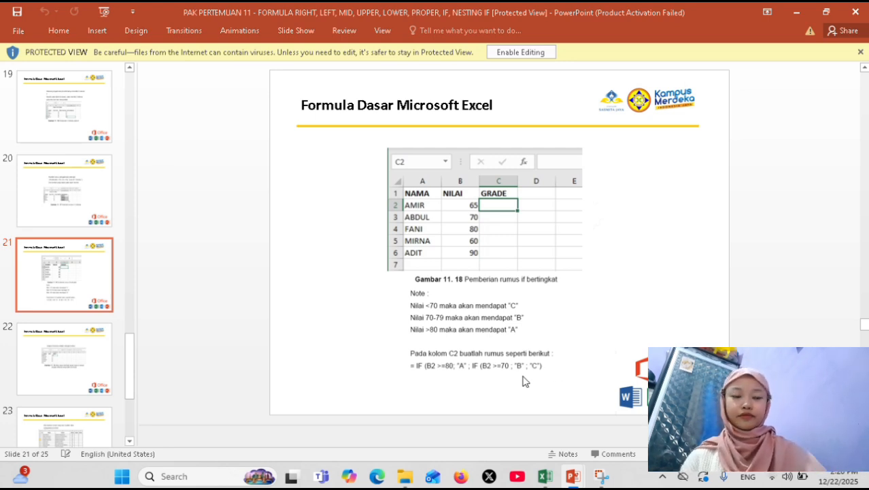
- Return to the PERTEMUAN 14 Excel workbook and start the formula =IF(B2>=85,"A" in cell D2 of Sheet4
mouse_move(544, 476)
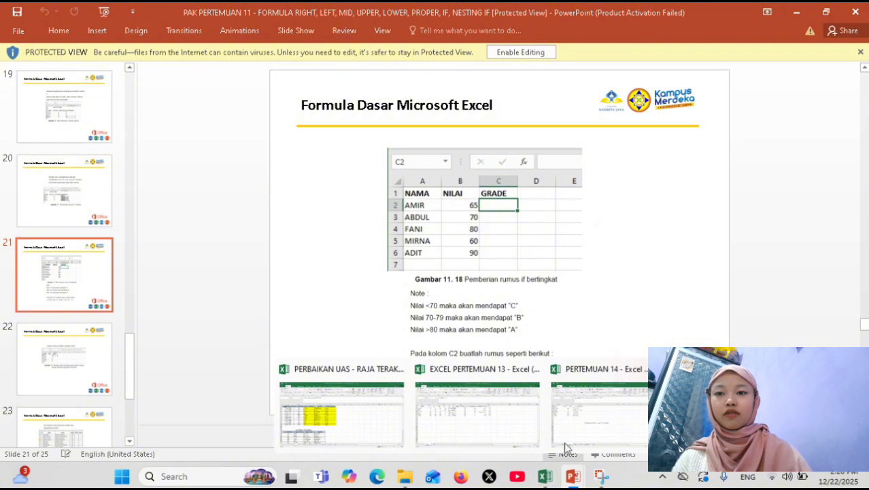
left_click(643, 420)
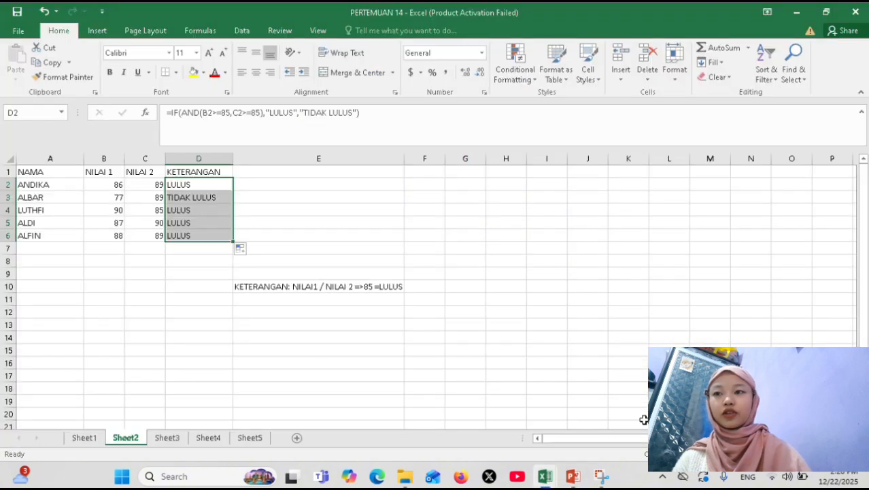
left_click(208, 437)
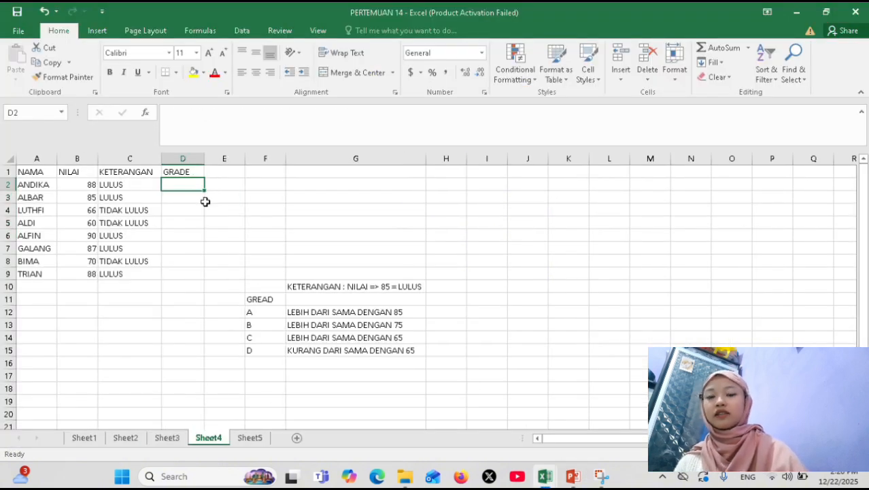
type("=IF")
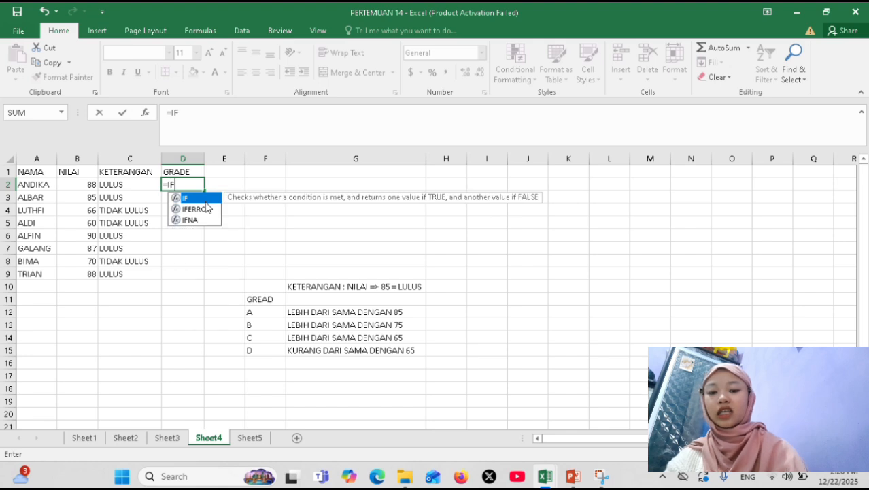
double_click(201, 198)
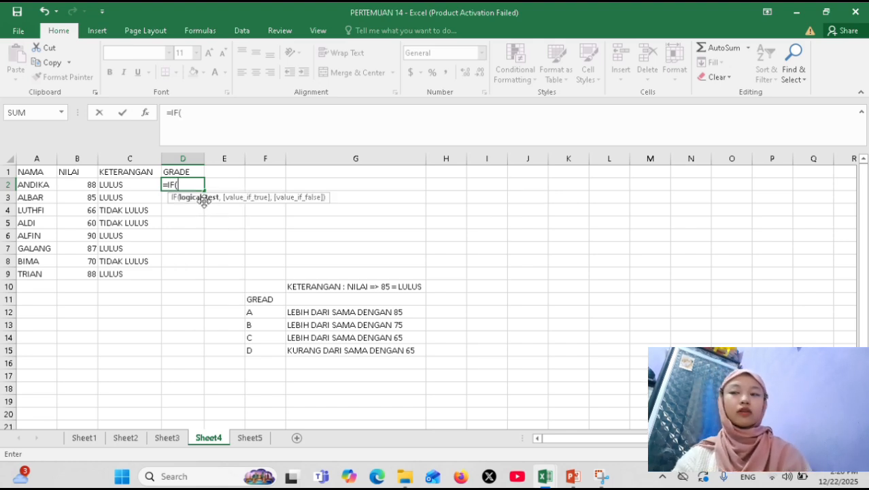
left_click(80, 185)
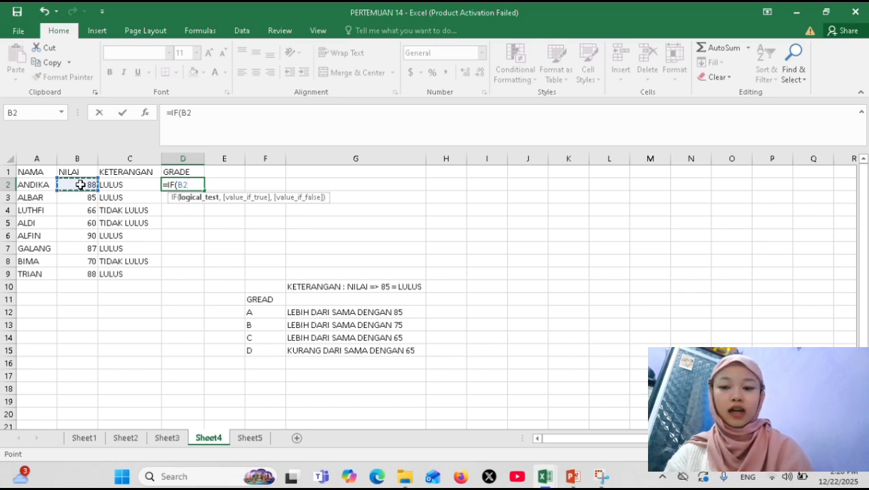
type(">=")
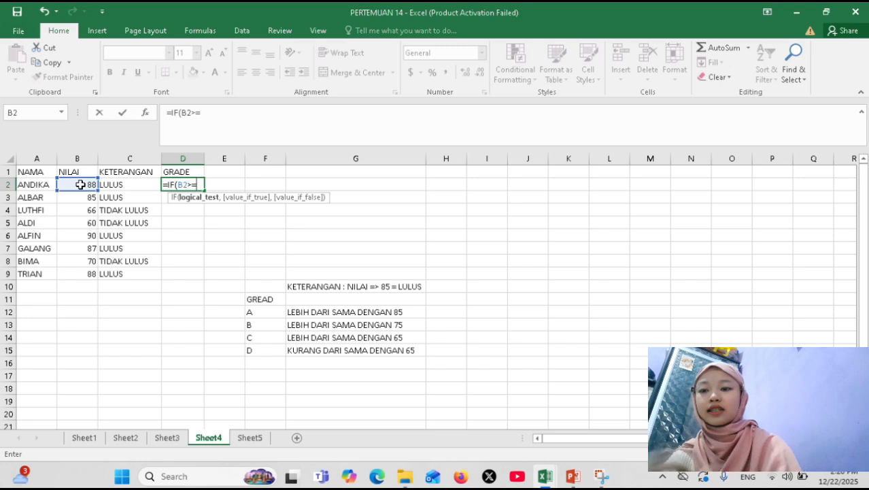
type("85")
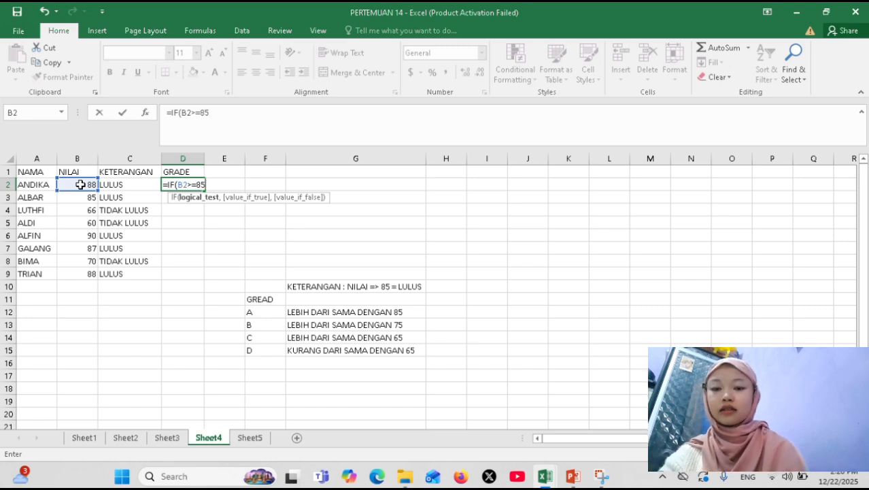
type(",\"")
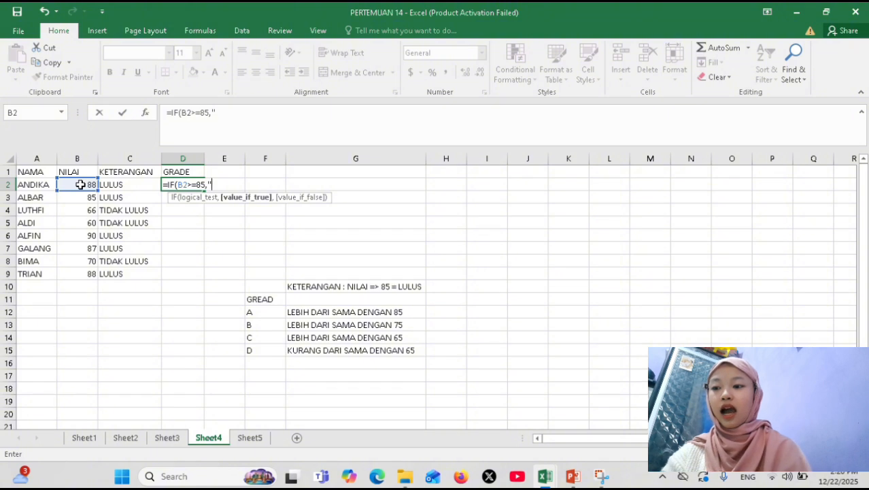
type("A\"")
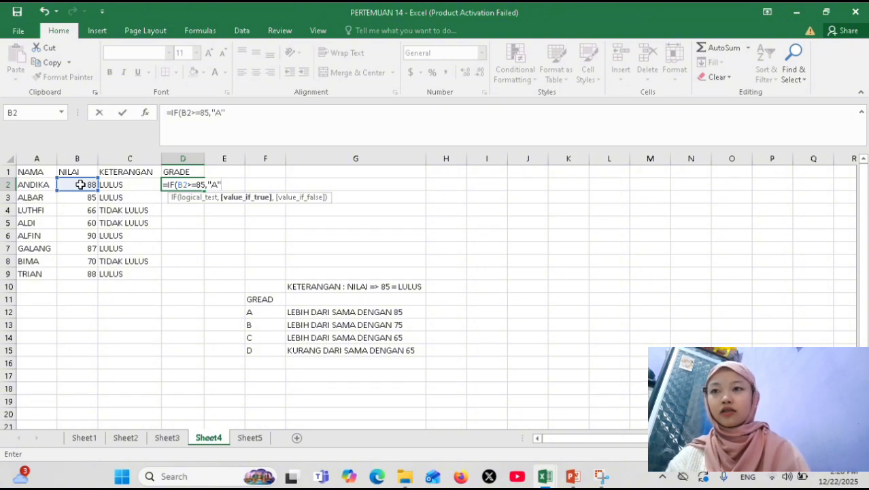
- Nest a second IF in the D2 formula with the condition B2>=75 and the result "B"
type(",IF(")
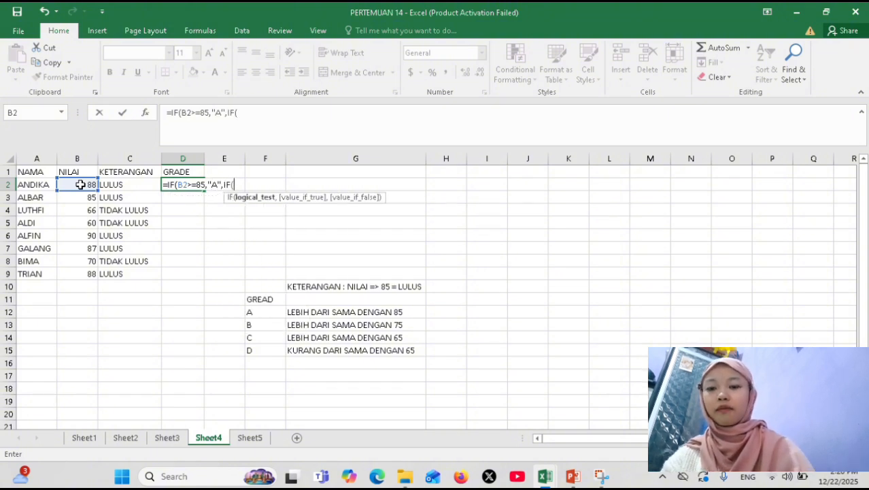
left_click(80, 185)
type(">=")
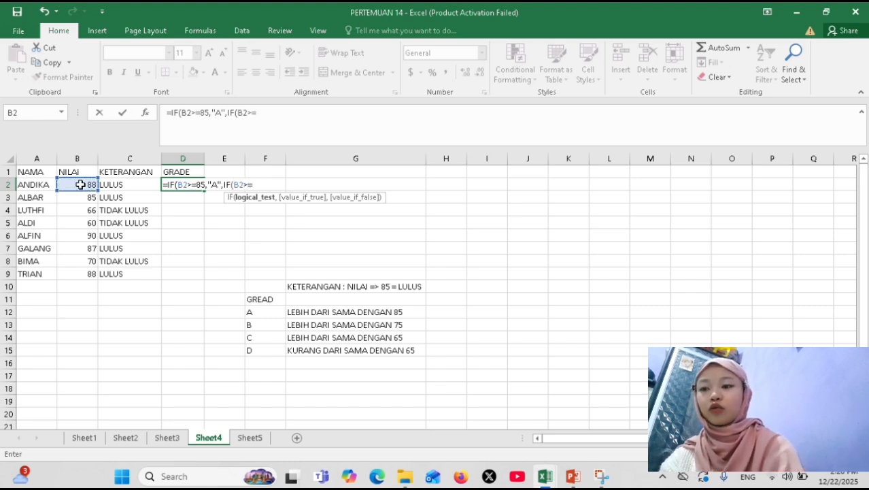
type("75")
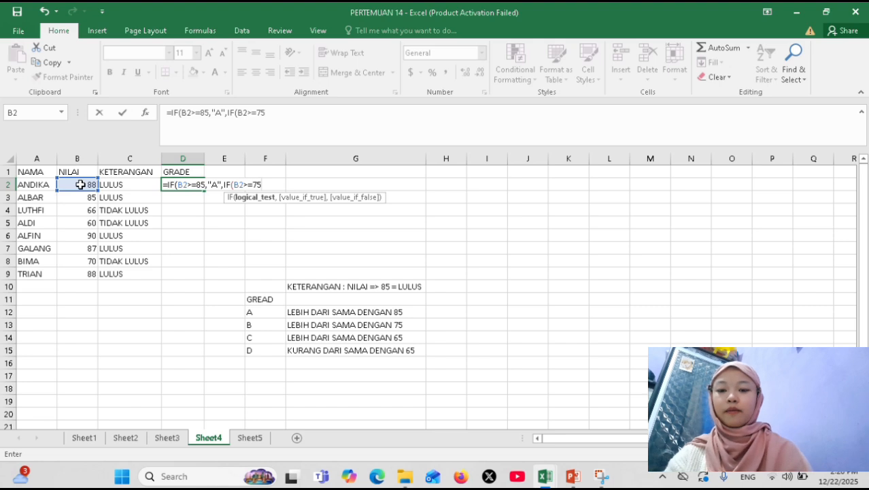
type(",\"")
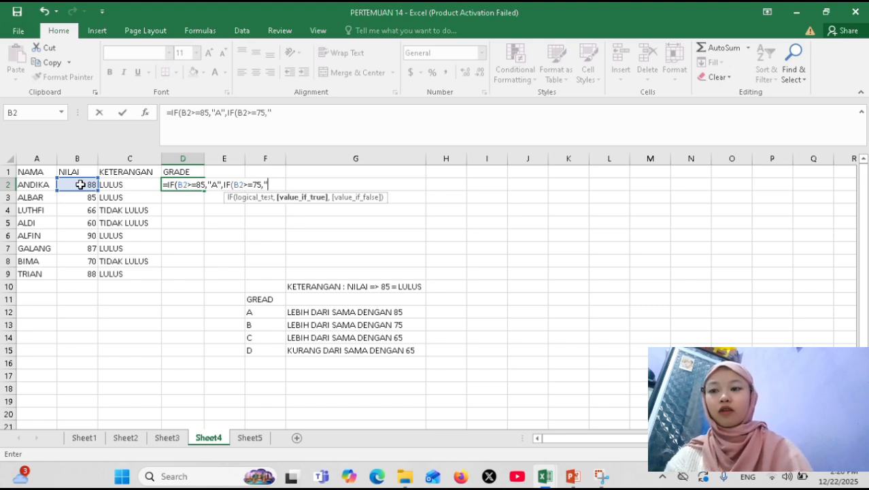
type("B\",")
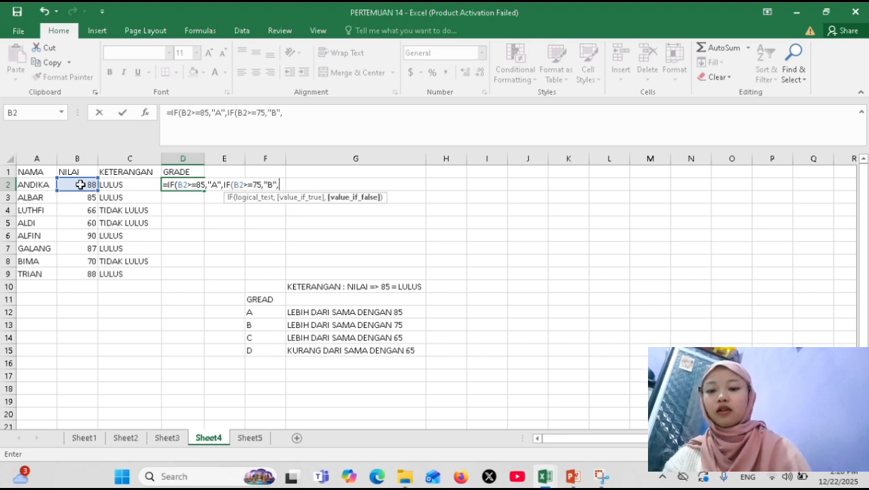
- Complete the D2 formula with a third IF, B2>=65, giving "C" or otherwise "D", accepting the closing-parenthesis correction
type("IF(")
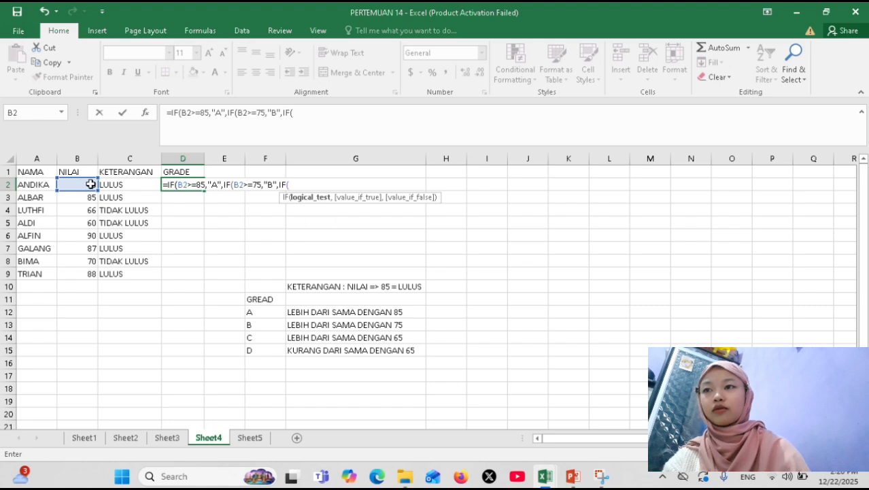
left_click(89, 184)
type(">")
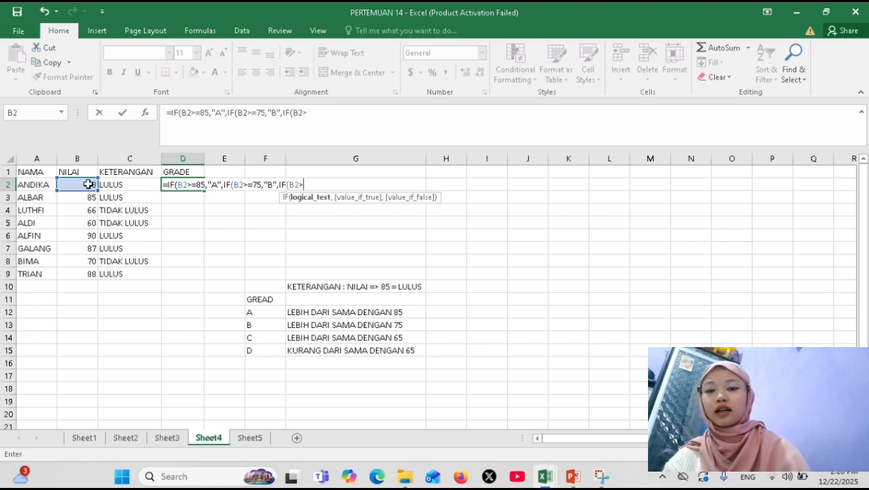
type("=")
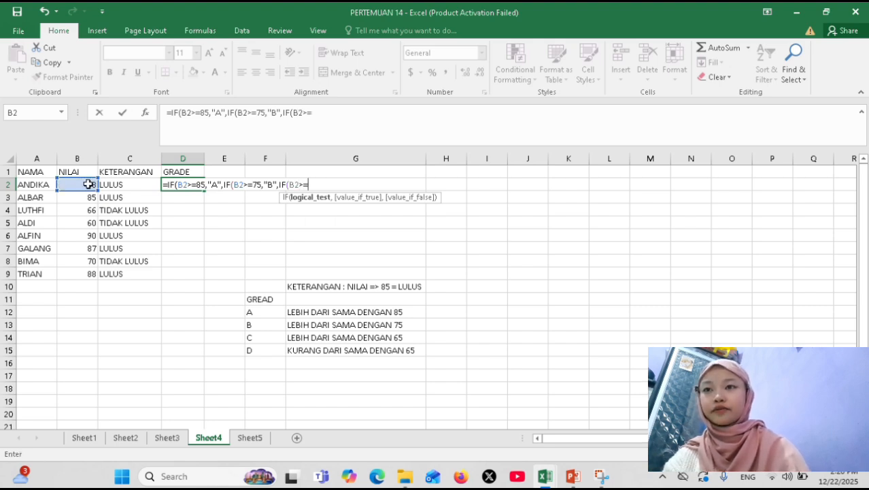
type("65,\"")
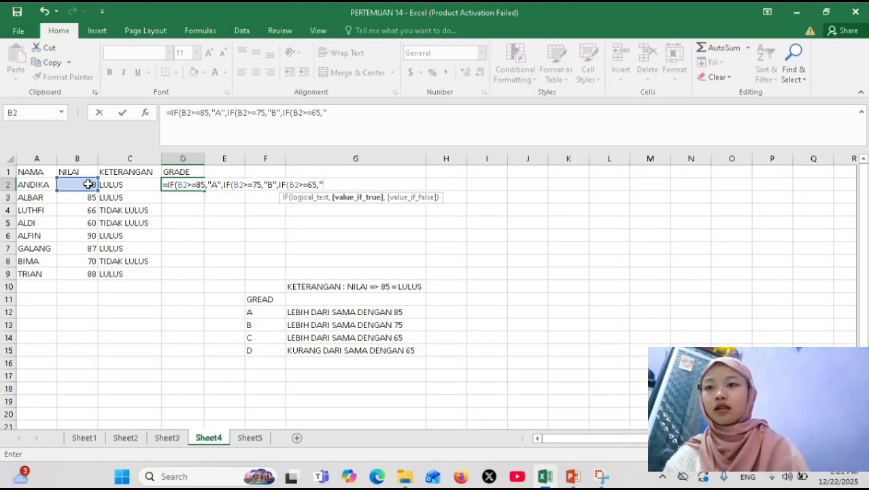
type("C\"")
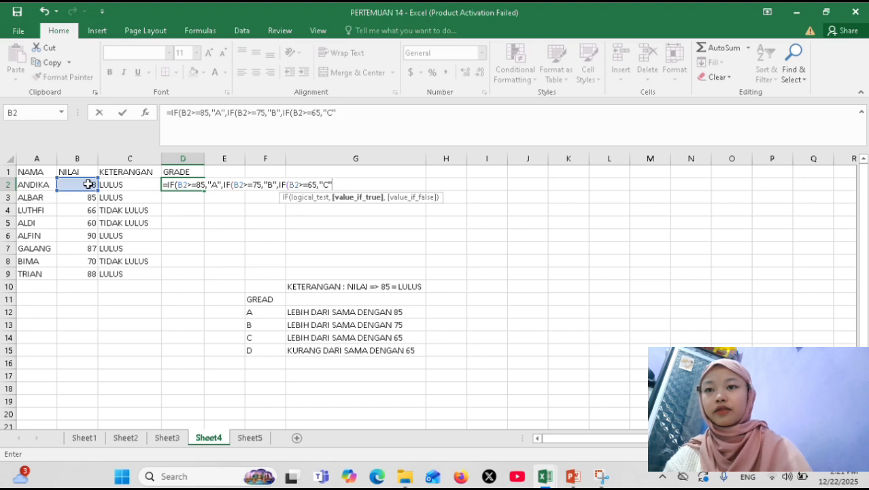
type(",\"D")
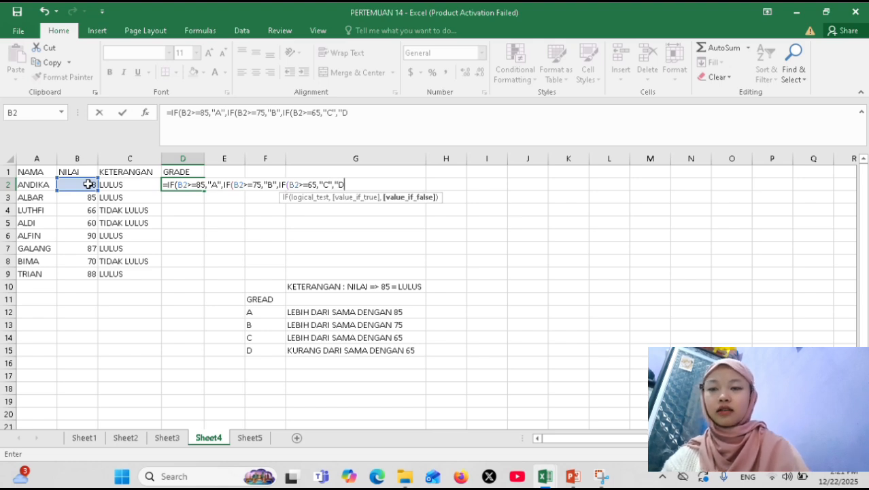
type("\")")
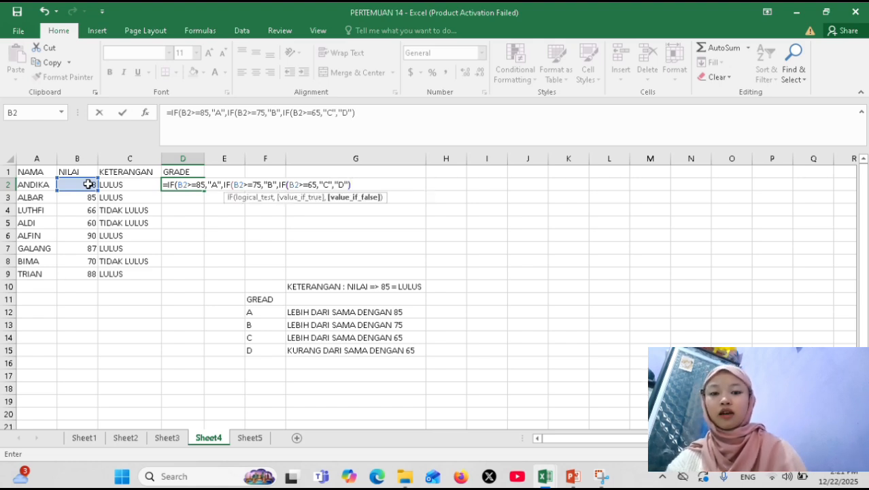
key("Return")
left_click(414, 286)
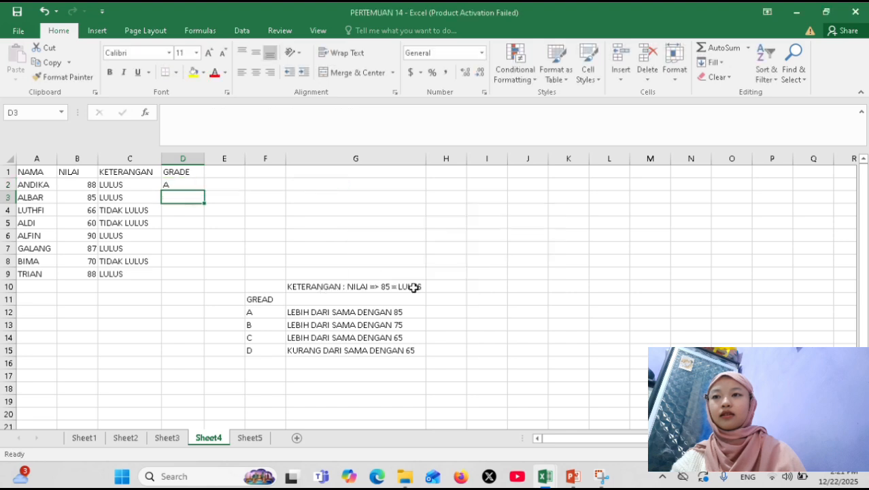
- Fill the nested IF formula from cell D2 down through D9 in the GRADE column
left_click(180, 185)
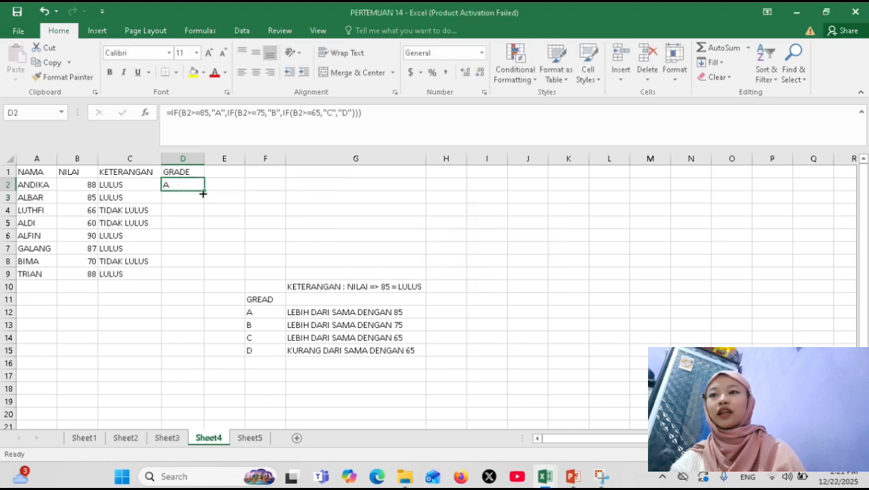
left_click_drag(205, 190, 200, 279)
left_click(234, 263)
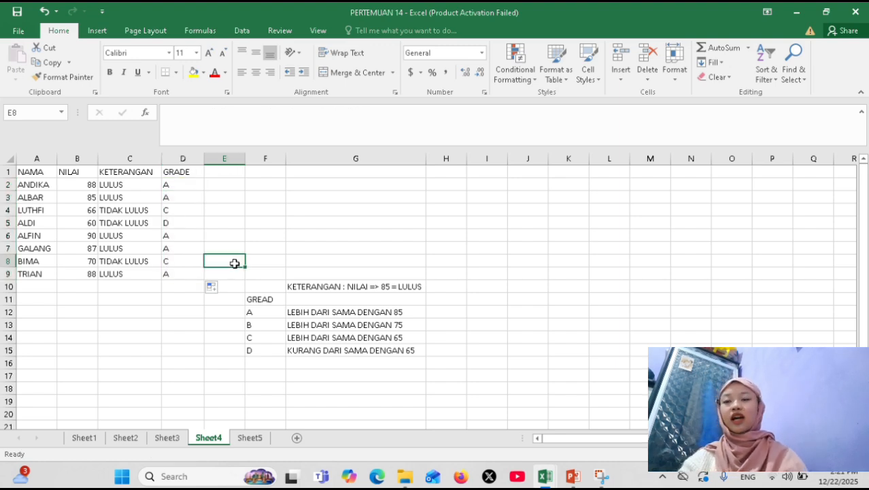
- Switch to the PAK PERTEMUAN 12 PowerPoint presentation and read the LOOKUP and VLOOKUP introduction slides
mouse_move(573, 477)
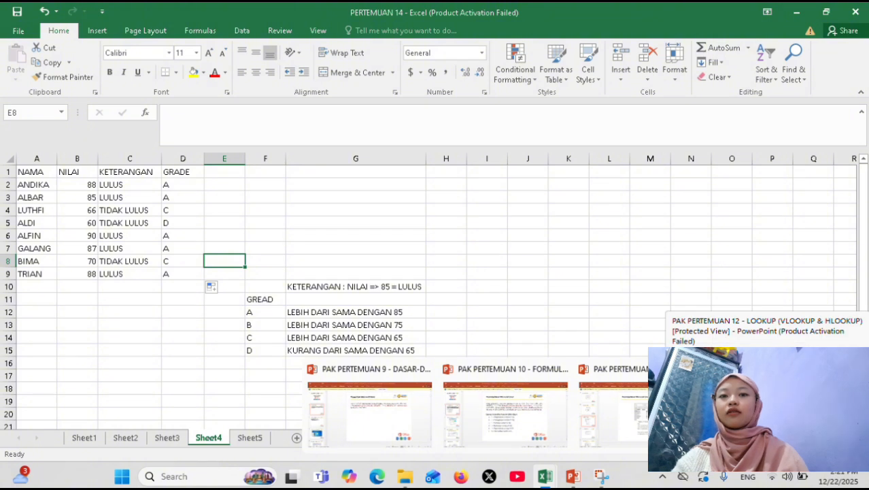
left_click(612, 408)
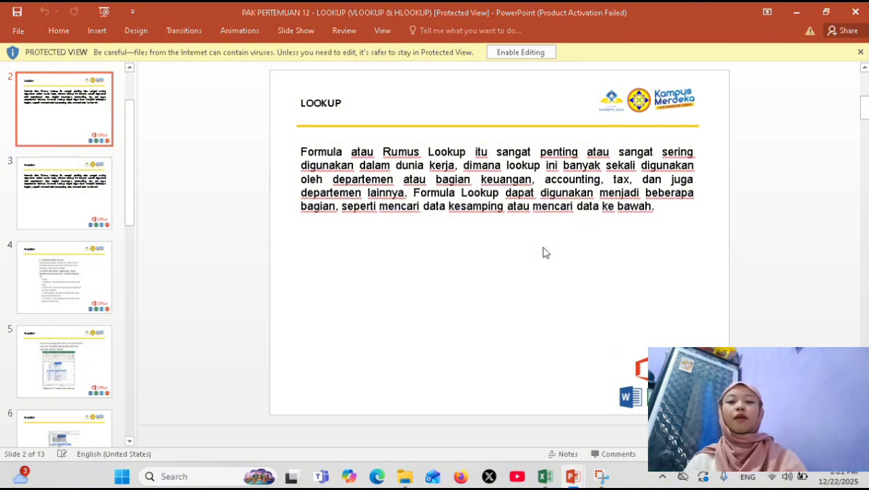
scroll(546, 252, "down", 1)
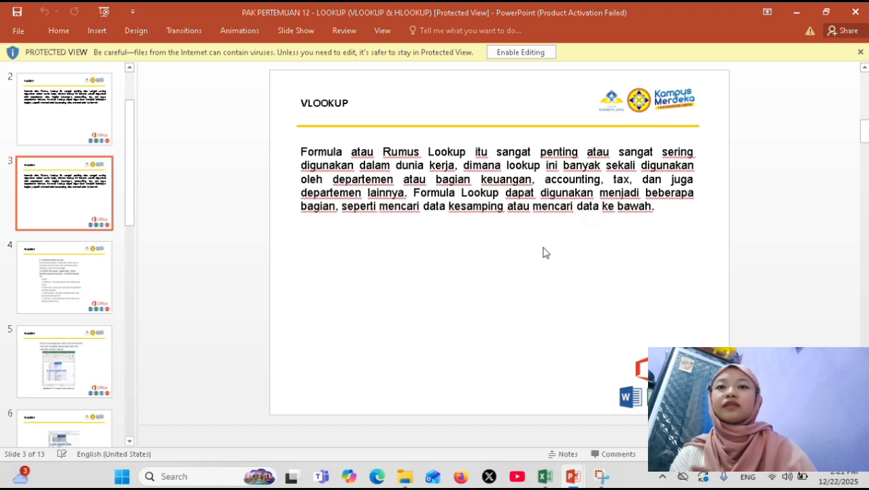
- Switch to the VLOOKUP-HOOKUP Excel workbook and start a VLOOKUP formula in cell C2 of sheet 1 with B2 as the lookup value
mouse_move(542, 483)
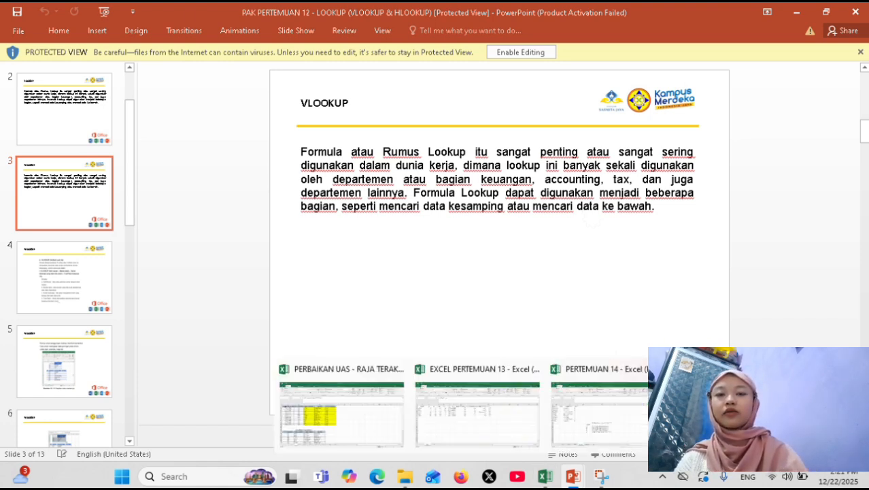
left_click(748, 414)
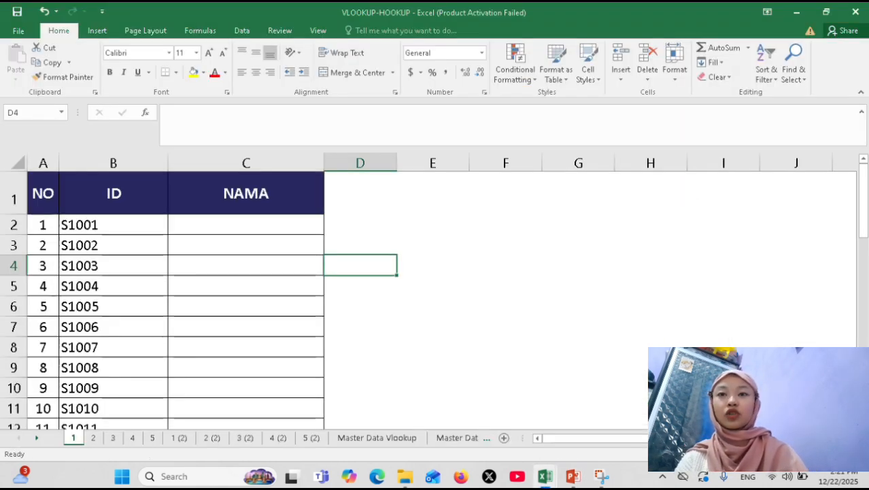
left_click(304, 230)
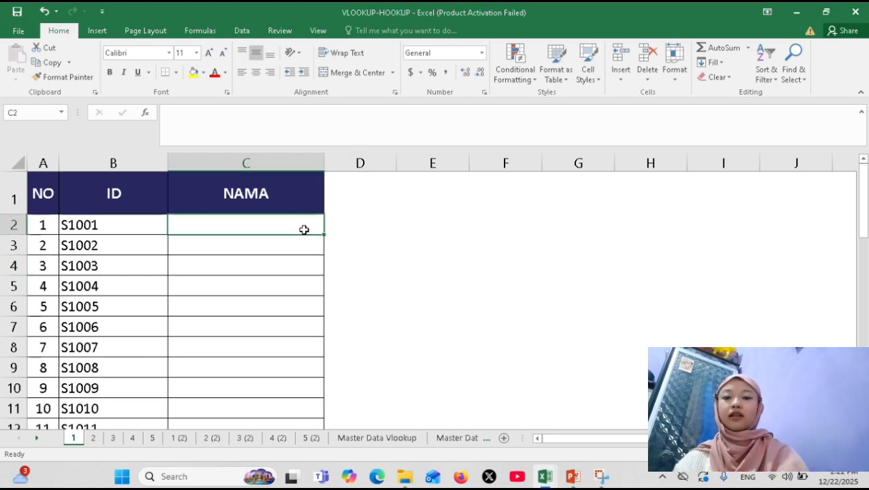
type("=VLOO")
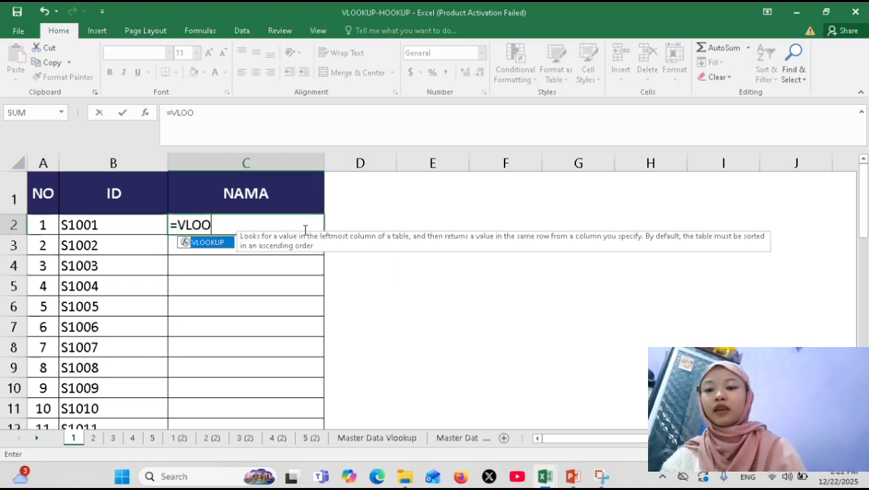
type("KUP")
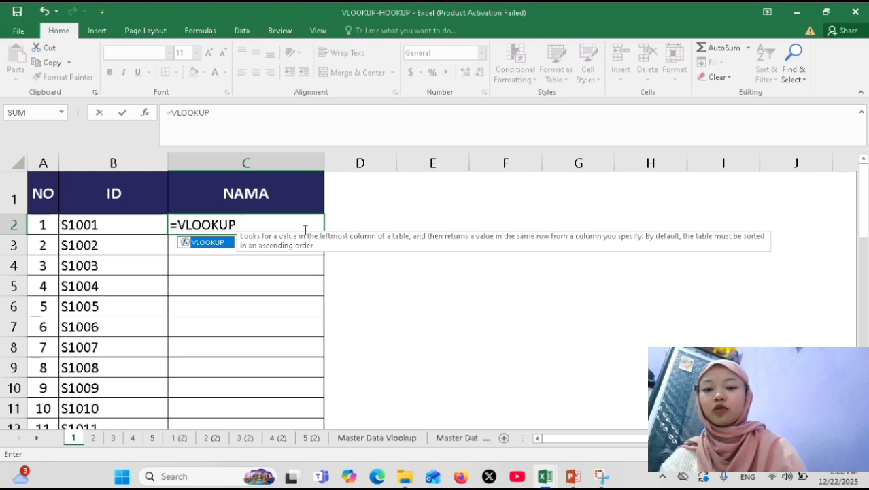
type("(")
left_click(144, 219)
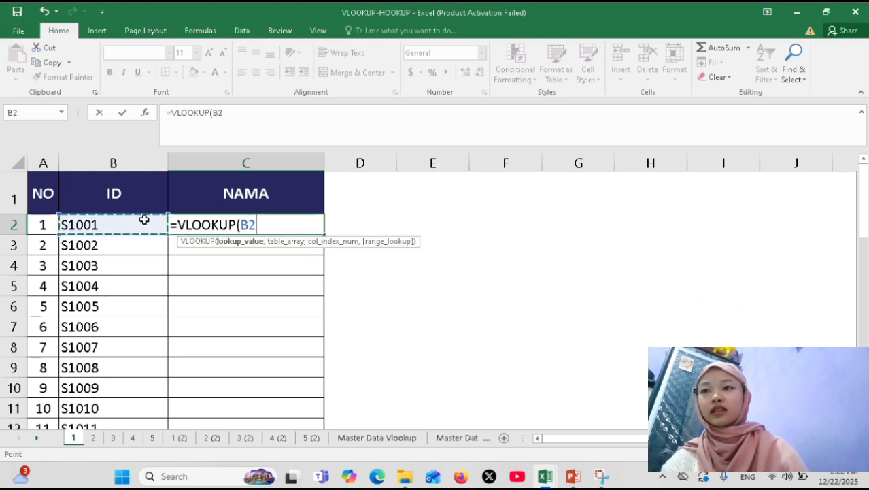
type(",")
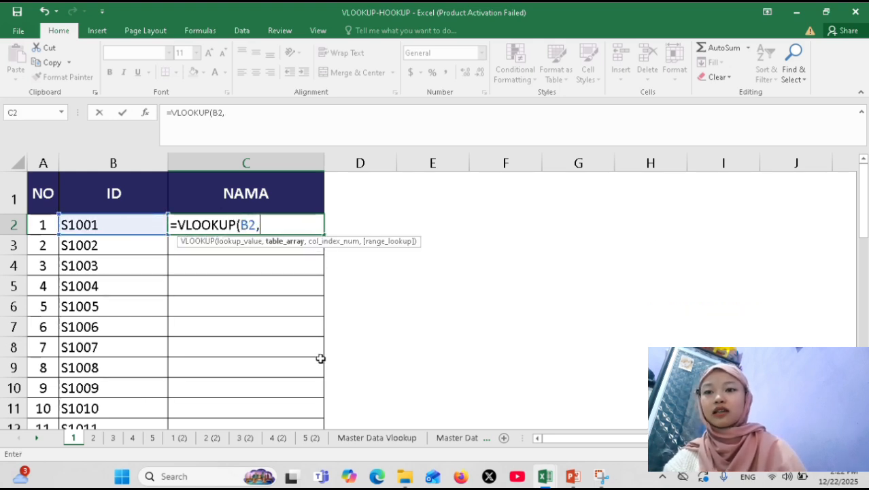
- Complete the C2 formula with the absolute range $A$1:$G$41 on the Master Data Vlookup sheet, column index 3 and range lookup 0
left_click(368, 437)
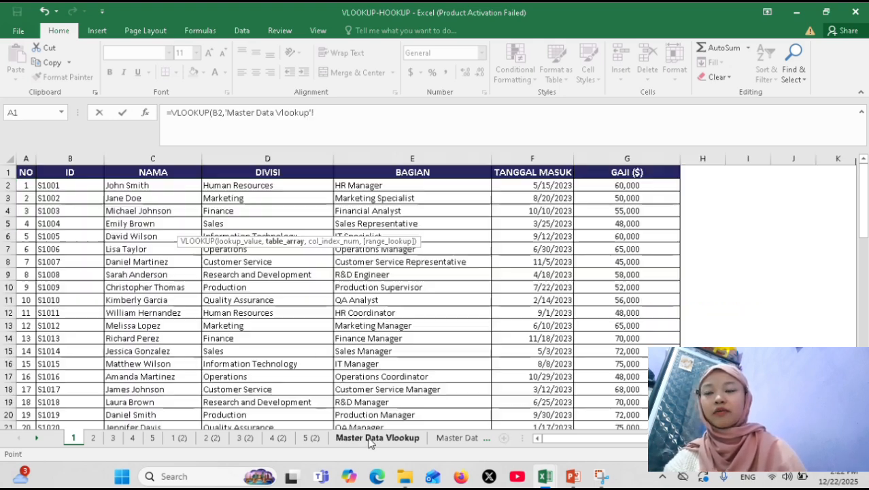
left_click(27, 172)
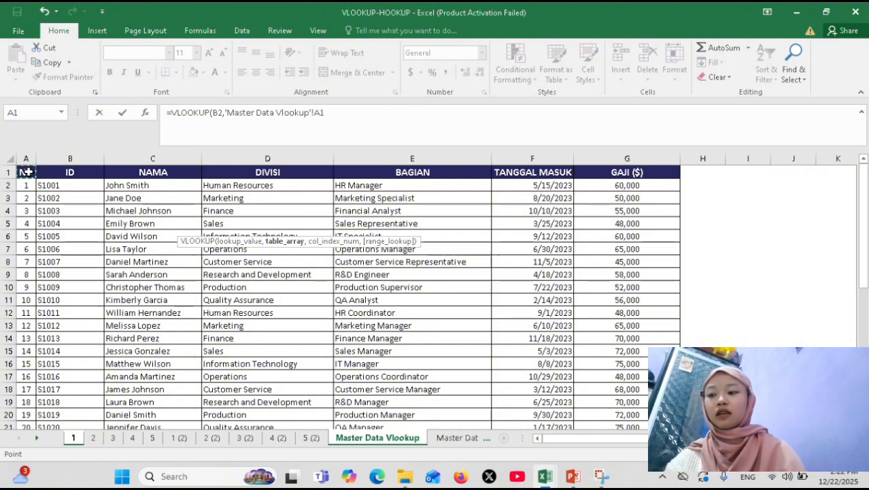
key("ctrl+shift+Right")
key("ctrl+shift+Down")
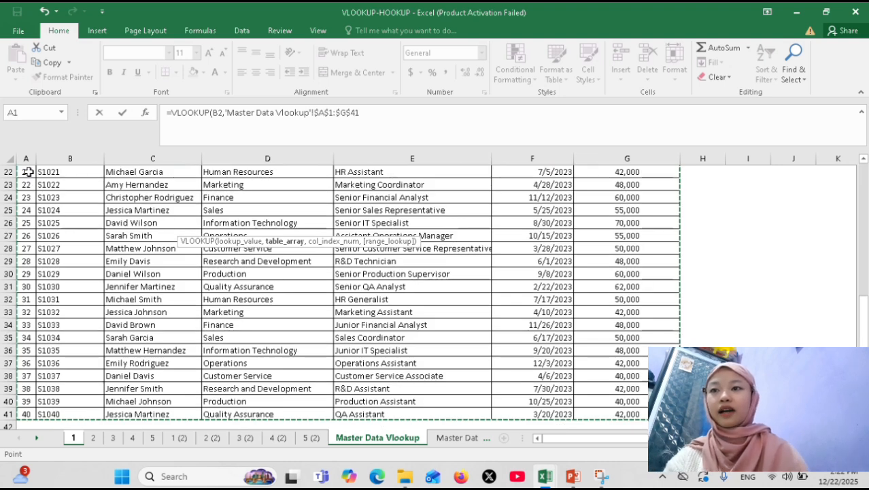
scroll(133, 227, "up", 7)
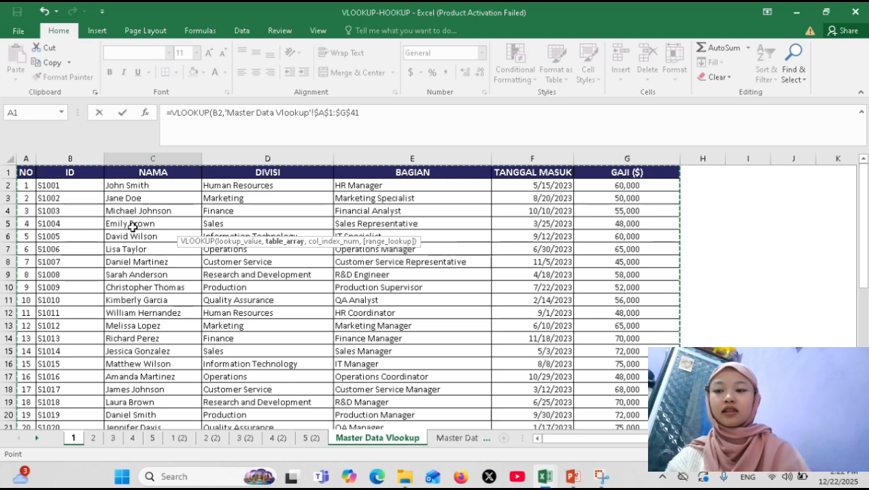
type(",3,0")
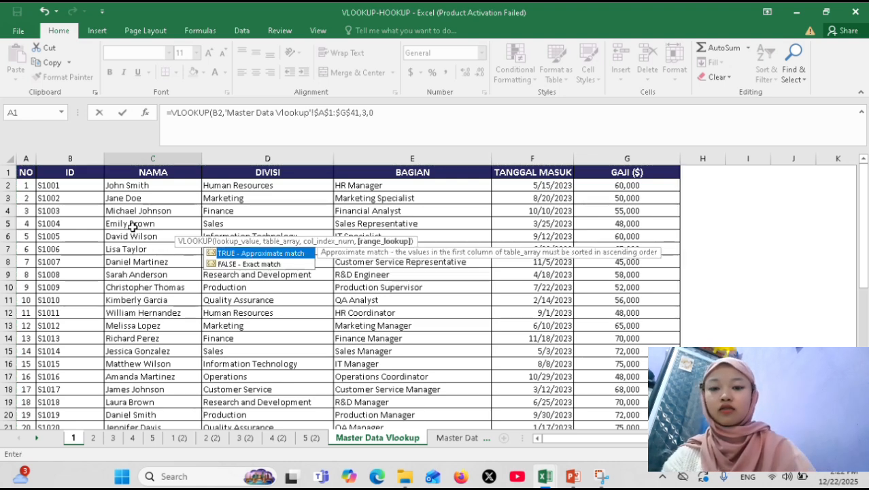
type(")")
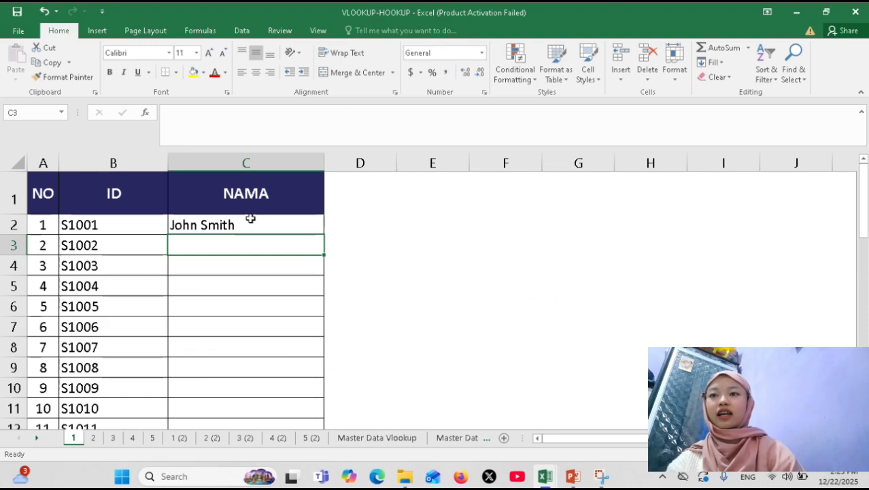
- Fill the VLOOKUP formula from cell C2 down the whole NAMA column and look over the filled rows
left_click(248, 217)
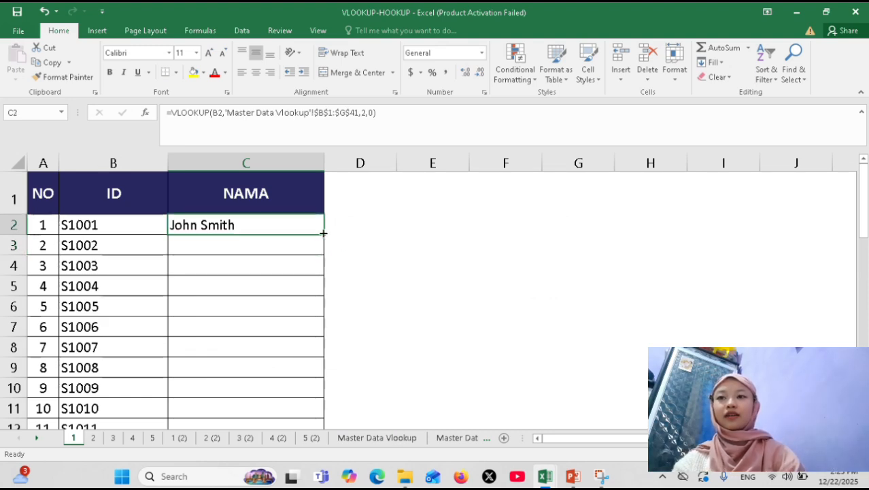
double_click(323, 233)
scroll(284, 305, "down", 7)
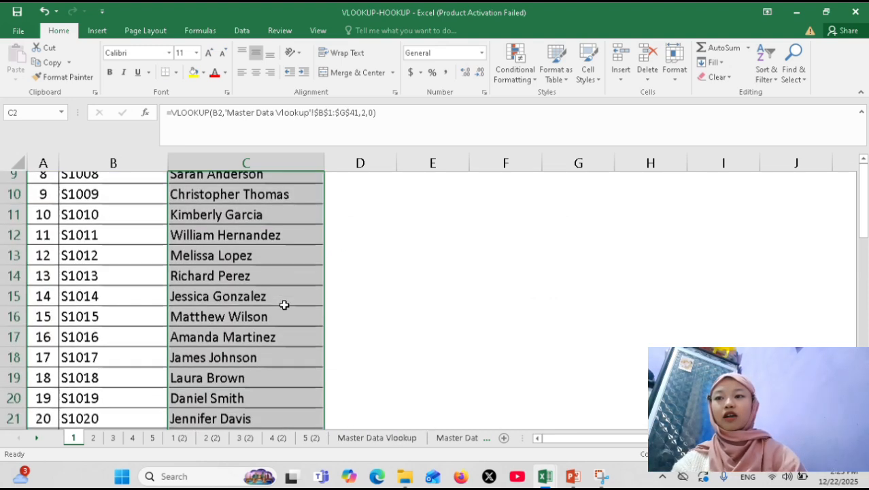
scroll(284, 305, "up", 7)
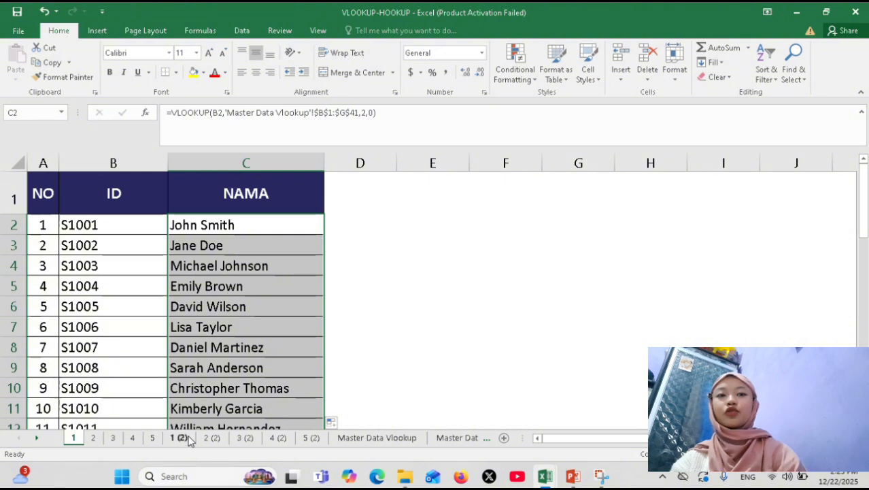
- On sheet 1 (2), start an HLOOKUP formula in cell C2 with B2 as the lookup value
left_click(178, 438)
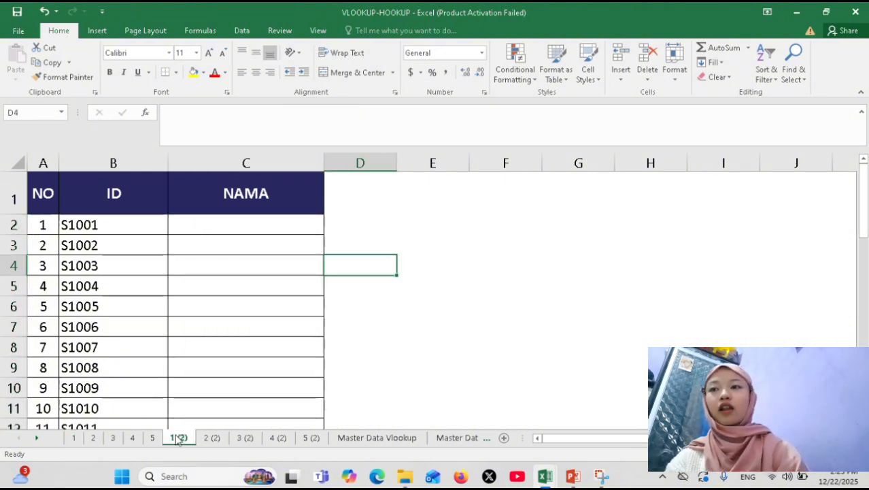
left_click(245, 227)
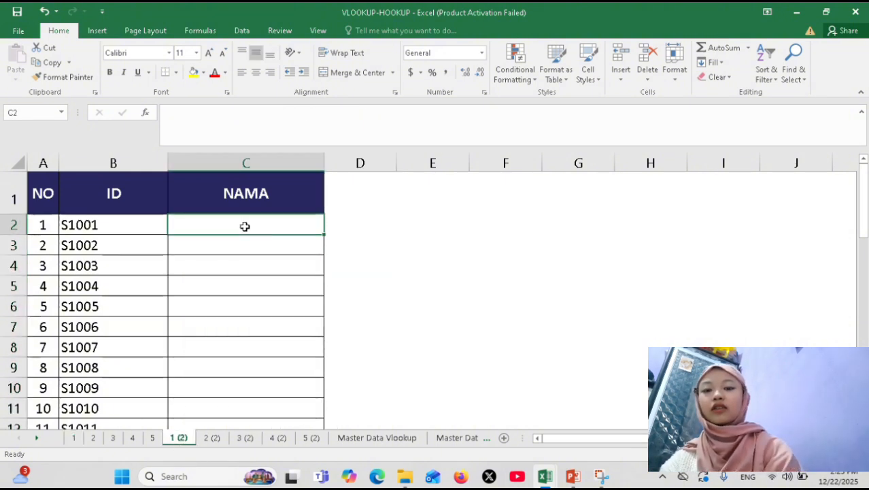
type("=HLOOKUP")
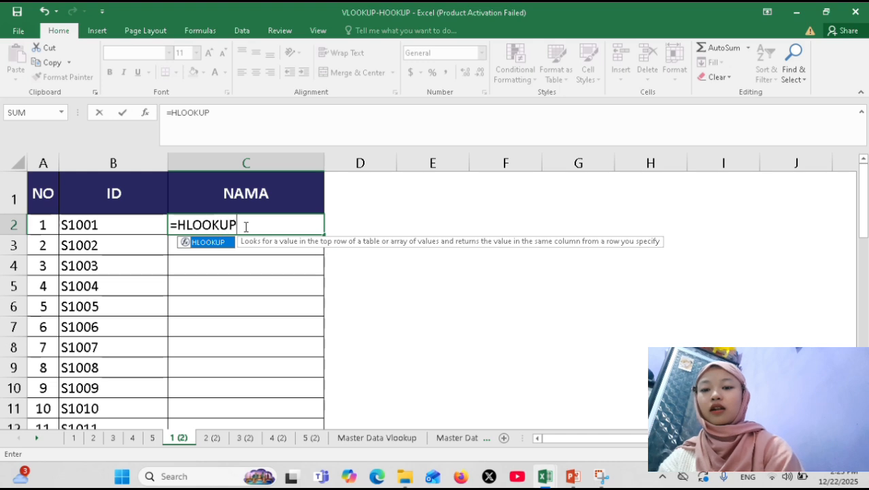
type("(")
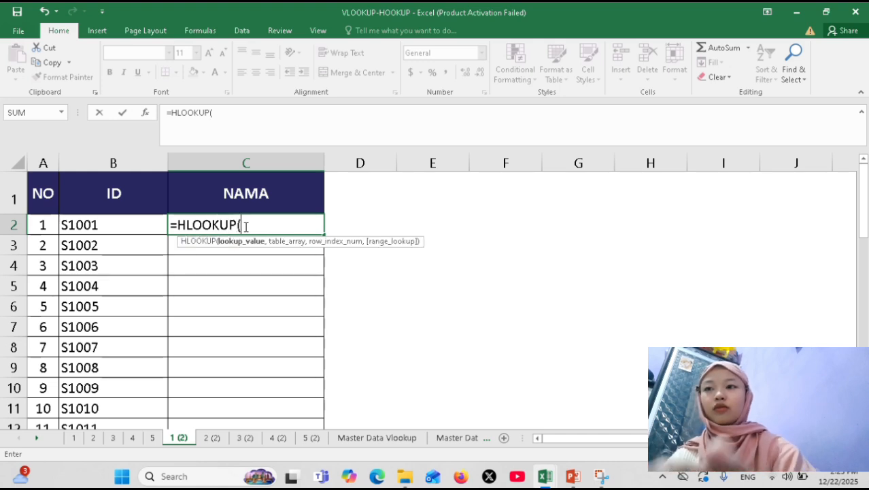
left_click(110, 226)
type(",")
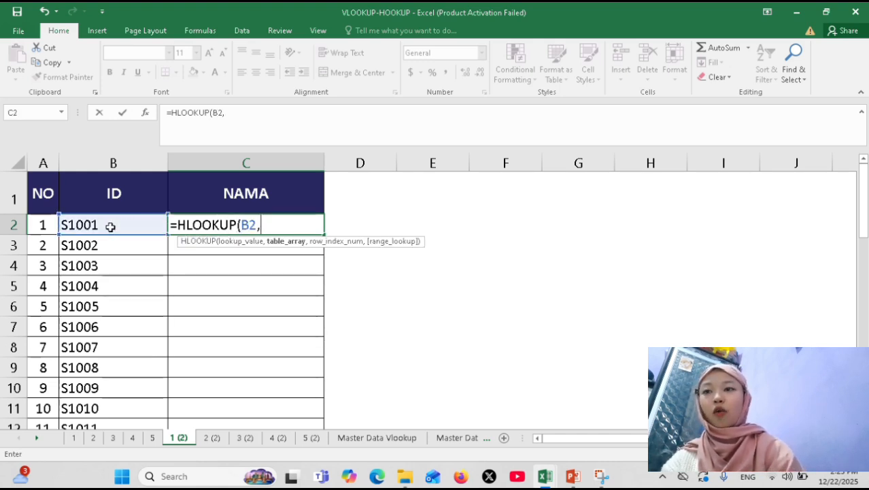
- Complete the HLOOKUP formula with the absolute range $A$2:$AO$7 on the Master Data Hlookup sheet, row index 2 and range lookup 0
left_click(462, 439)
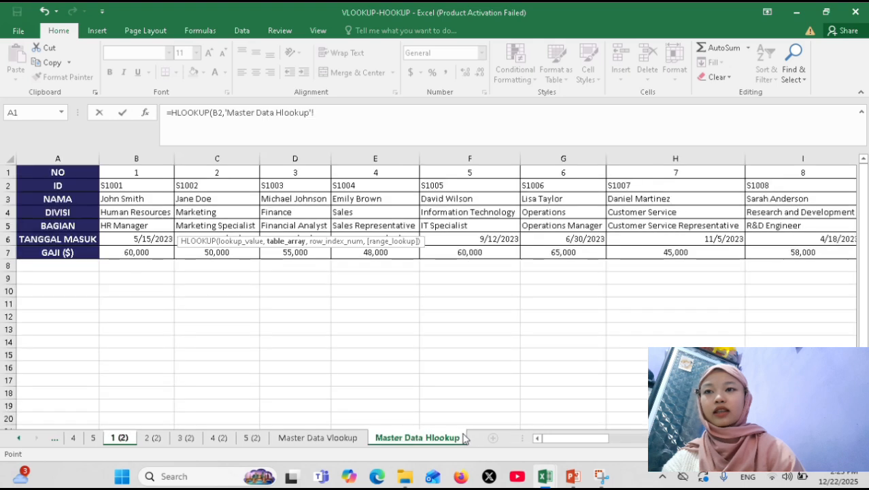
left_click(84, 185)
key("ctrl+shift+Right")
key("ctrl+shift+Down")
key("F4")
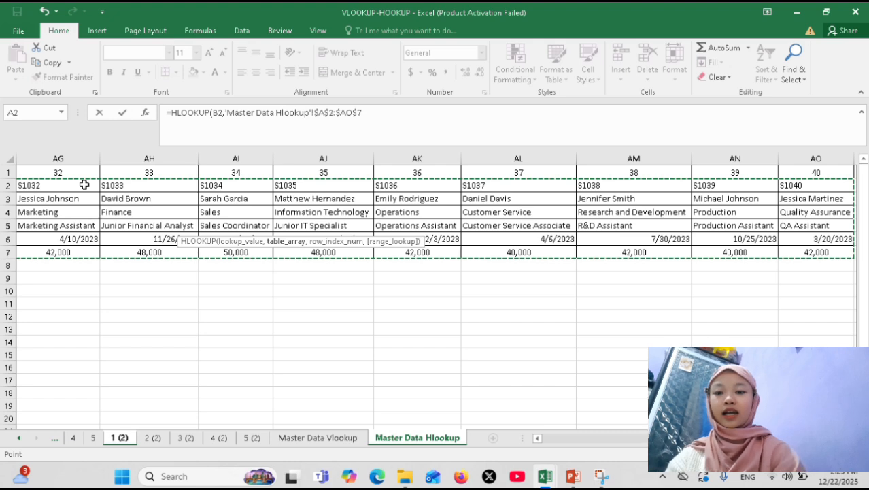
type(",")
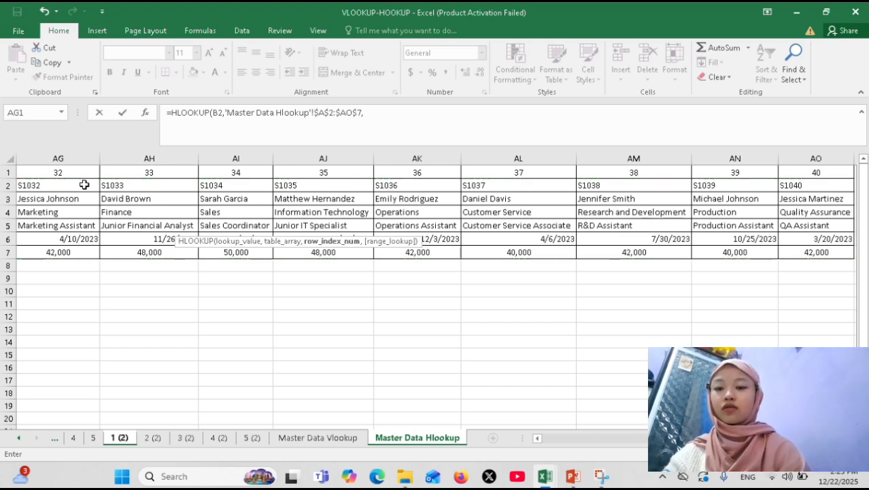
type("2,0)")
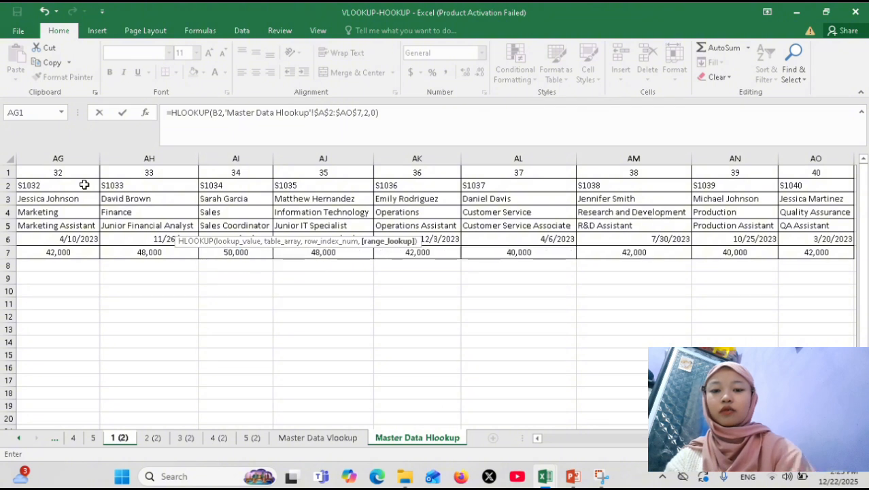
key("Return")
- Fill the HLOOKUP formula from cell C2 down the NAMA column of sheet 1 (2)
left_click(289, 219)
left_click_drag(289, 219, 312, 230)
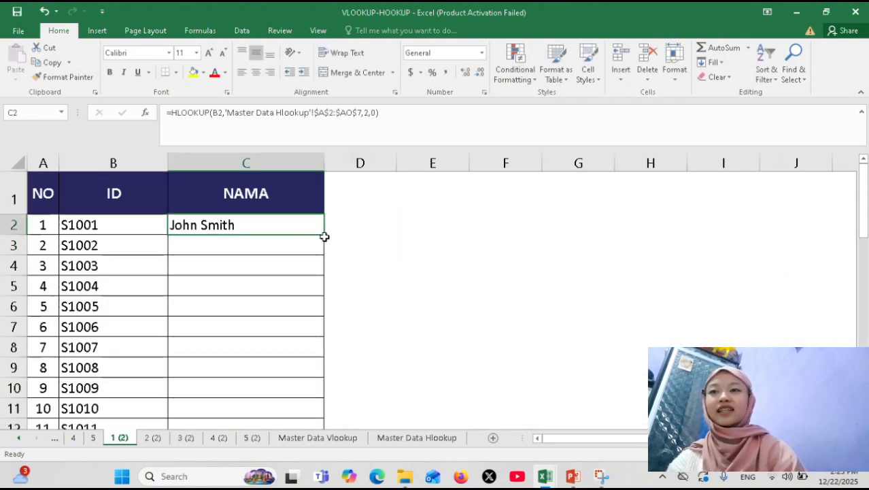
double_click(325, 234)
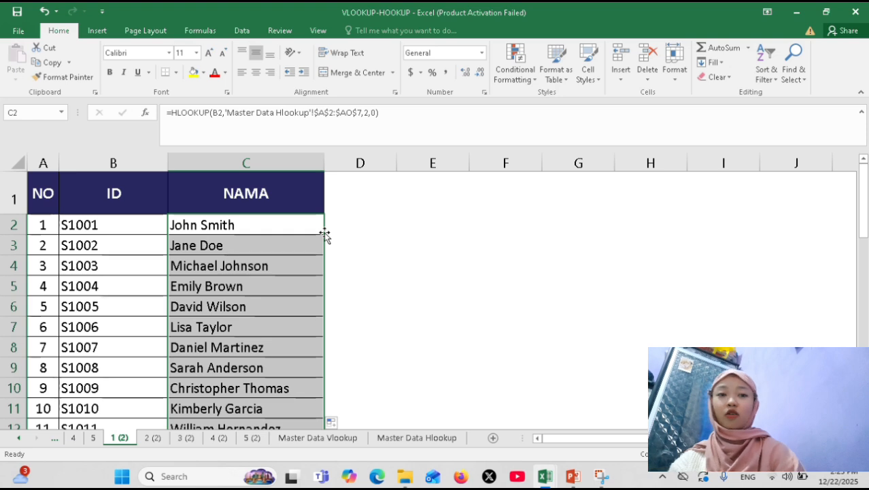